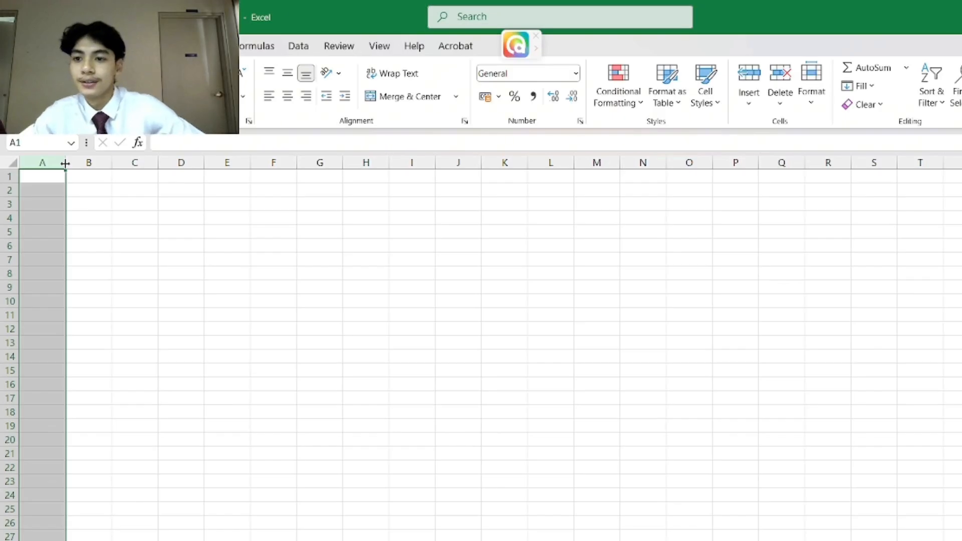
# Widen column A and enter the headings DAY, SUBJECT and STUDY HOURS in cells A1 to C1
pyautogui.moveTo(65, 163); pyautogui.dragTo(89, 163)
pyautogui.click(56, 178)
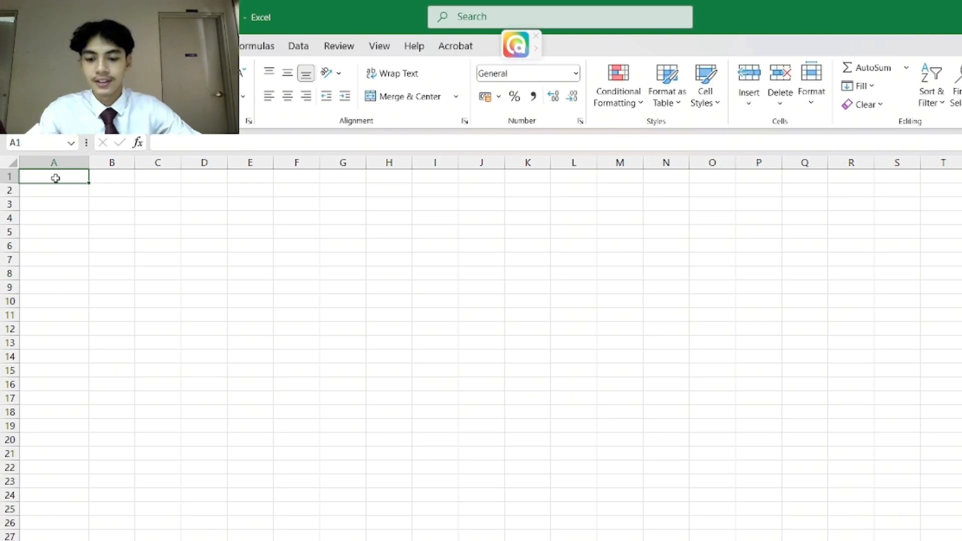
pyautogui.write('DAY')
pyautogui.click(109, 176)
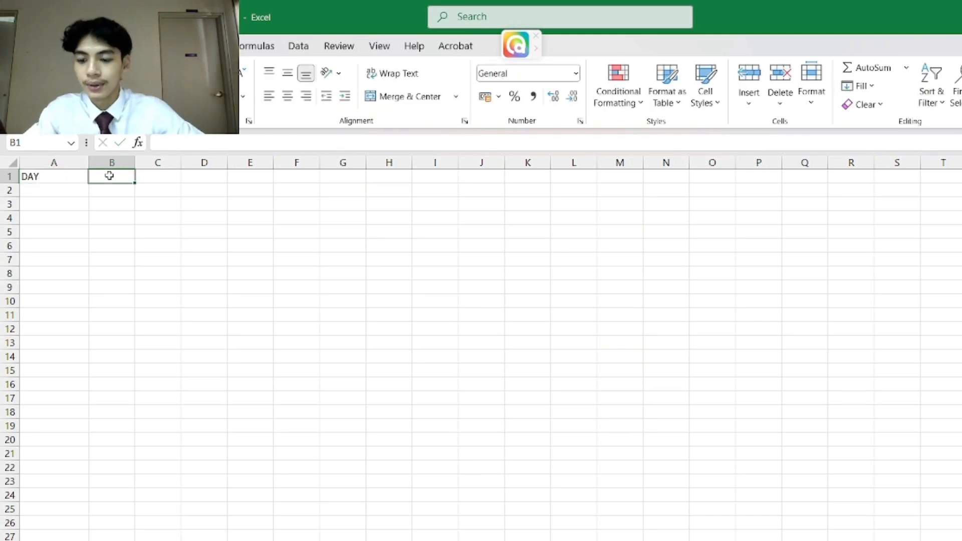
pyautogui.write('SUBJECT')
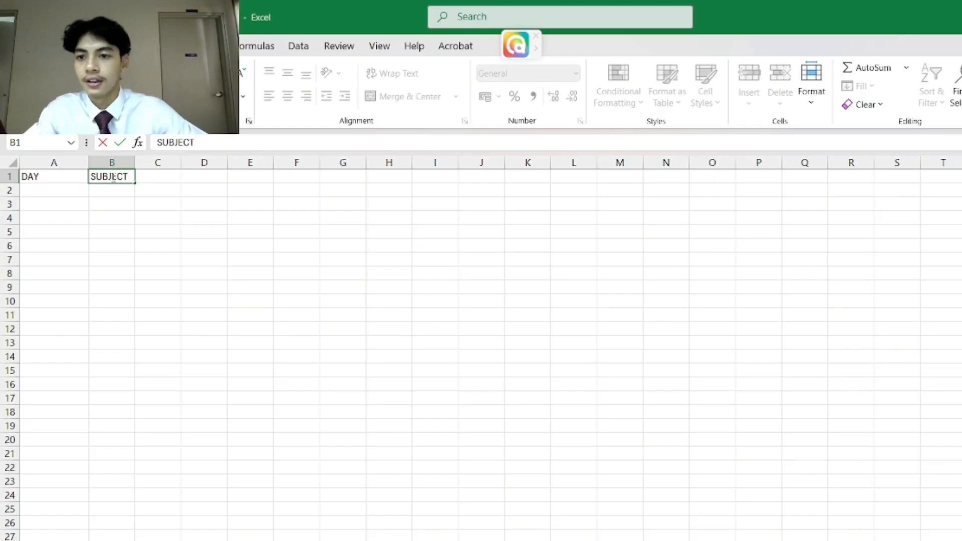
pyautogui.click(152, 180)
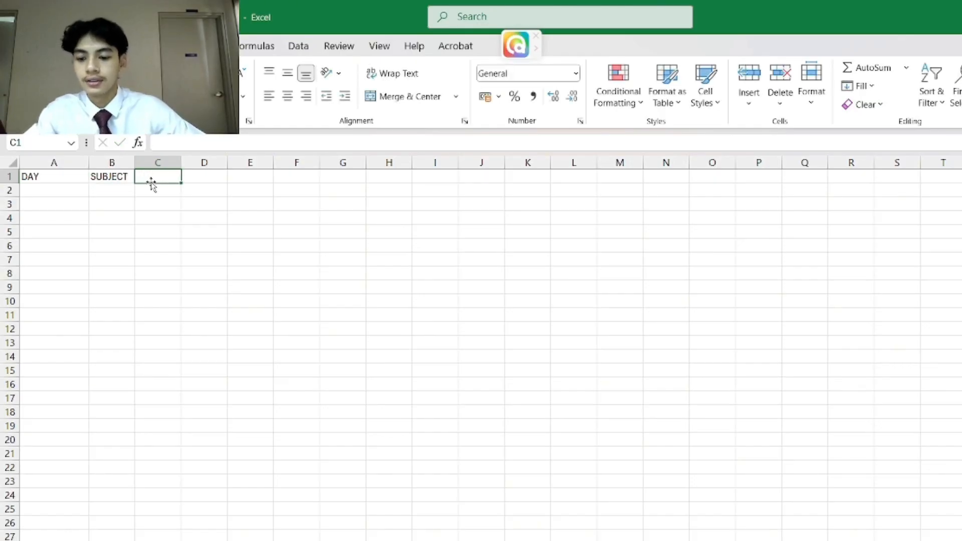
pyautogui.write('STUDY HOURS')
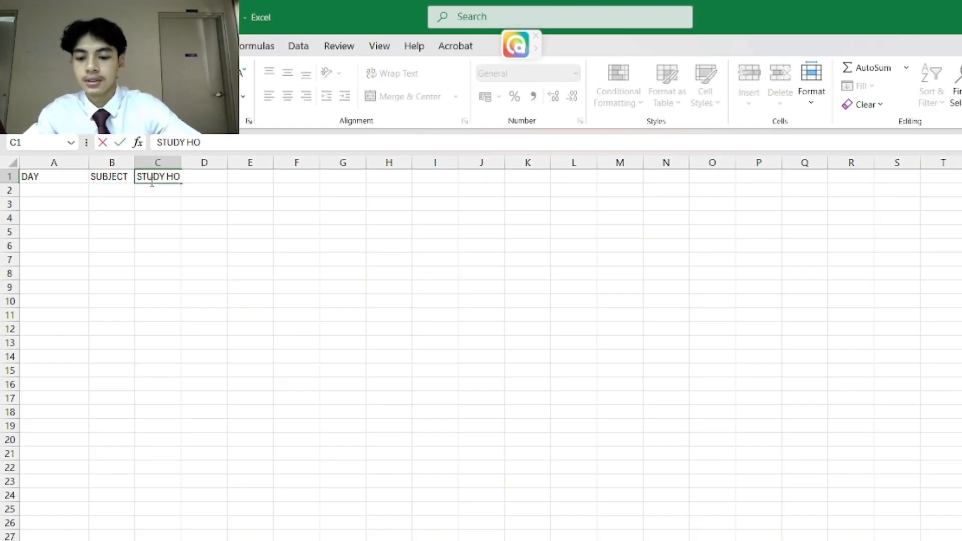
# Fit column C to its STUDY HOURS heading and widen column B slightly
pyautogui.click(182, 162)
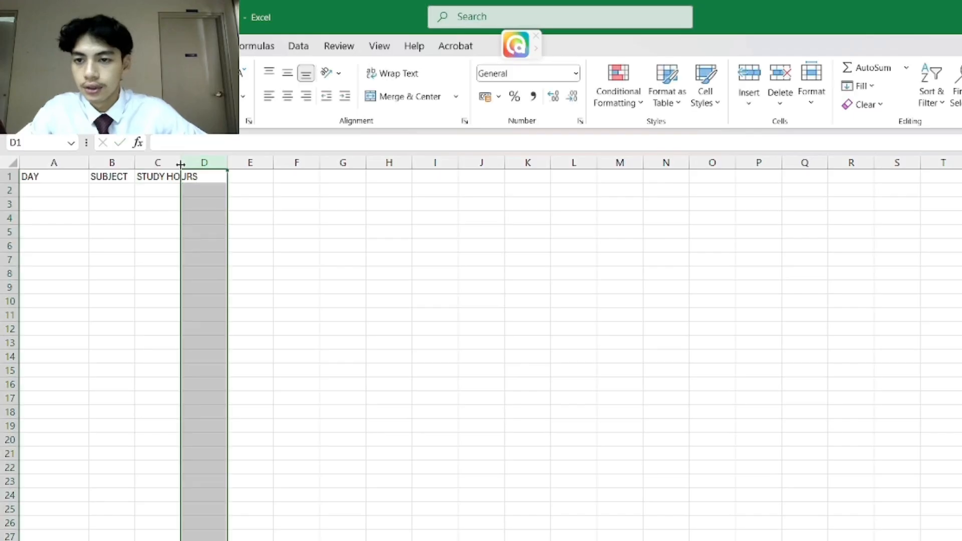
pyautogui.doubleClick(180, 162)
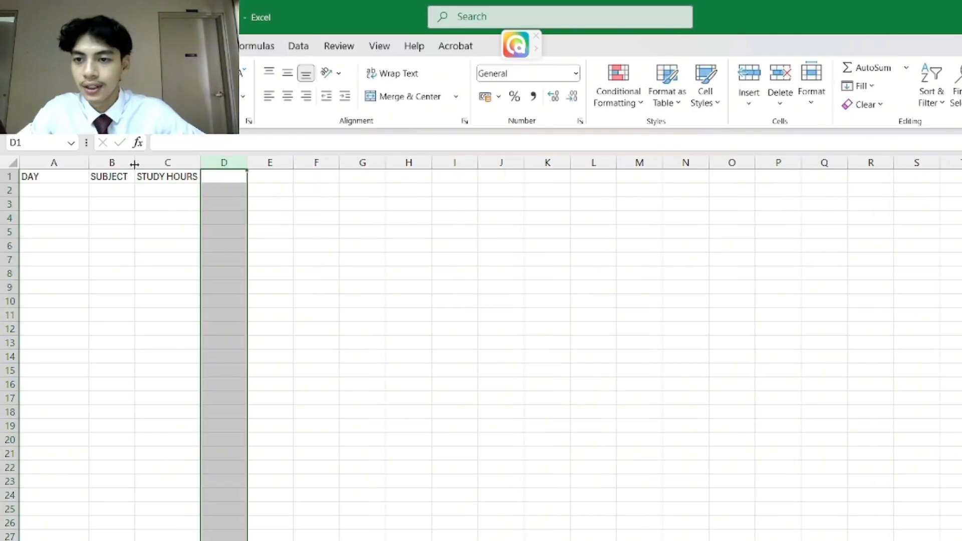
pyautogui.moveTo(134, 165); pyautogui.dragTo(149, 163)
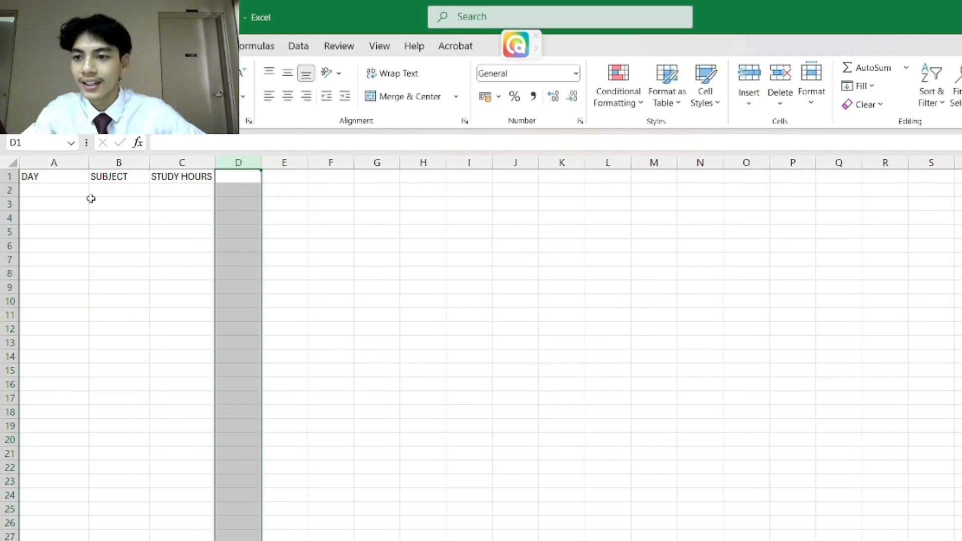
# Enter Monday in cell A2 and Tuesday in cell A3 under the DAY heading
pyautogui.click(64, 190)
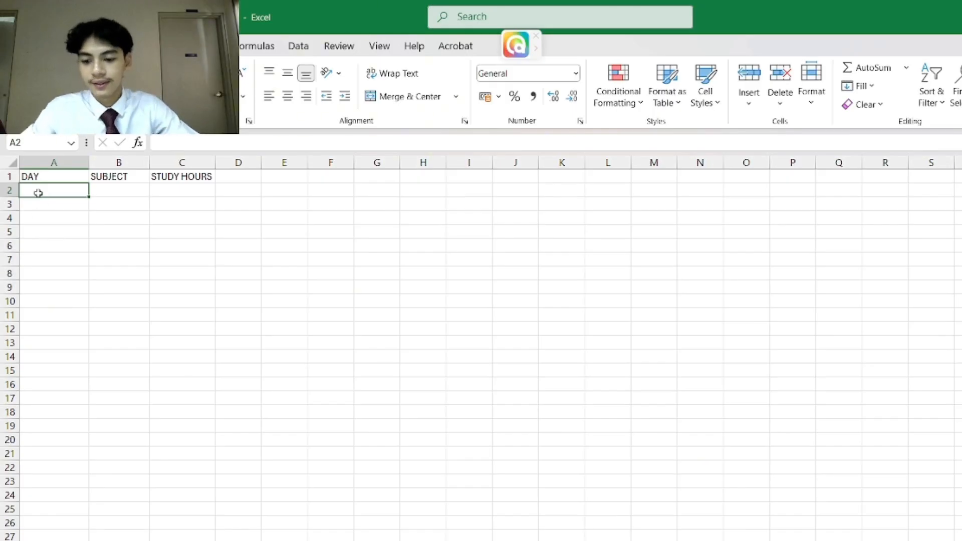
pyautogui.write('Monday')
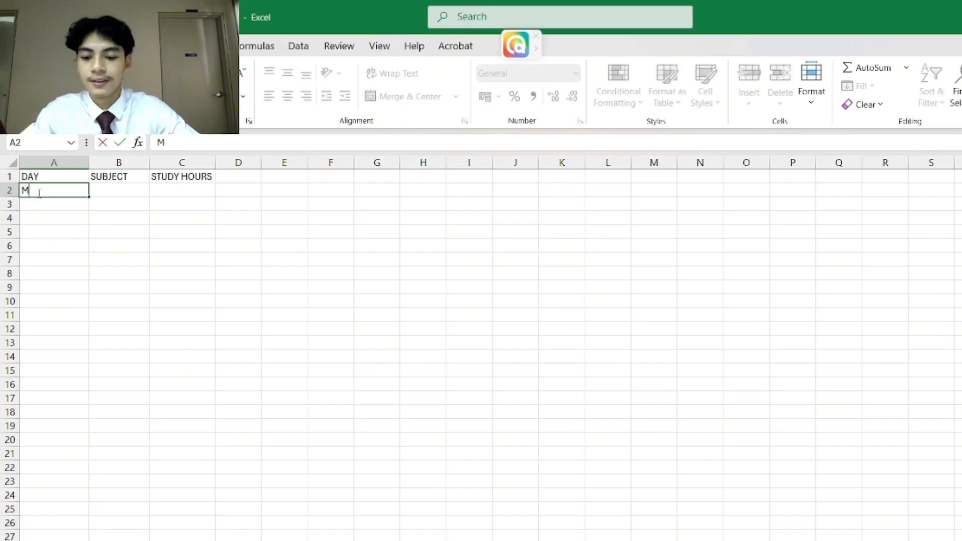
pyautogui.press('Return')
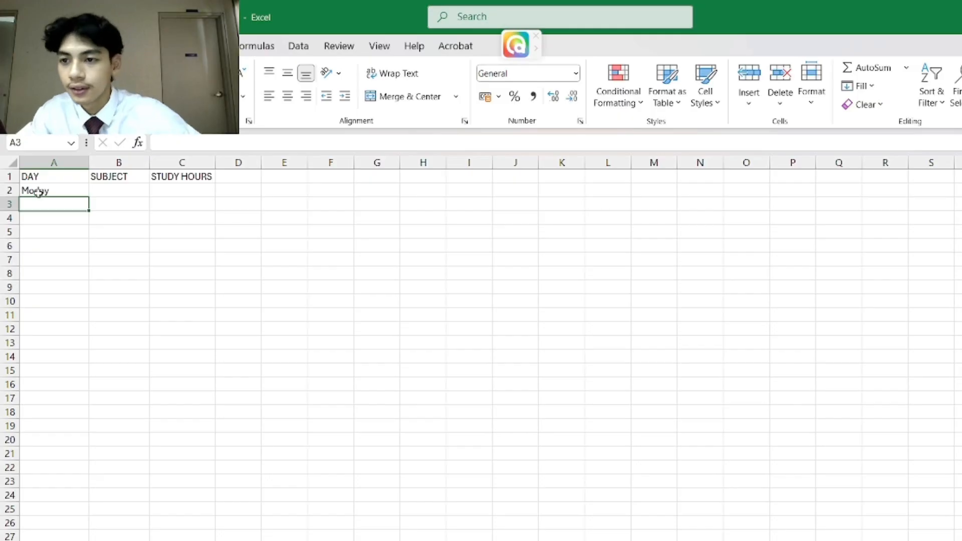
pyautogui.click(36, 192)
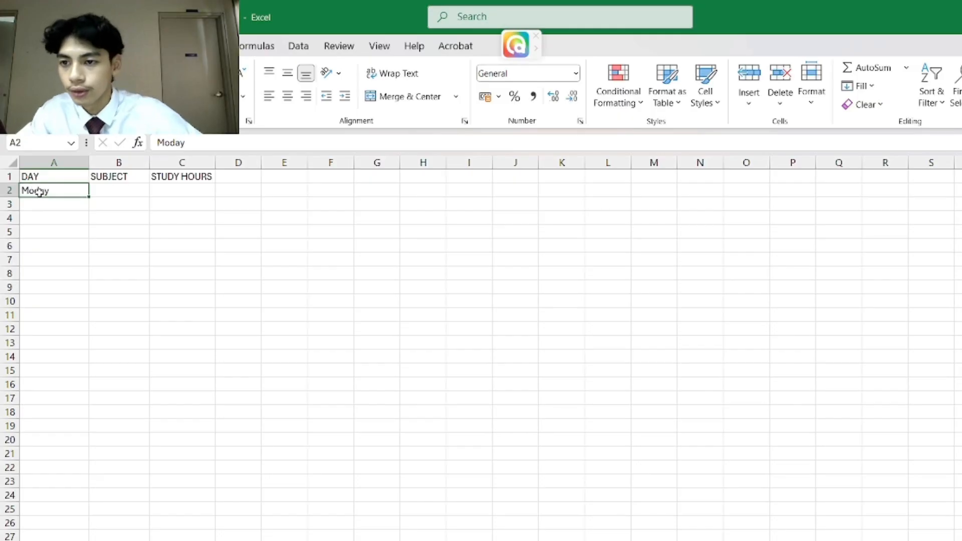
pyautogui.press('BackSpace')
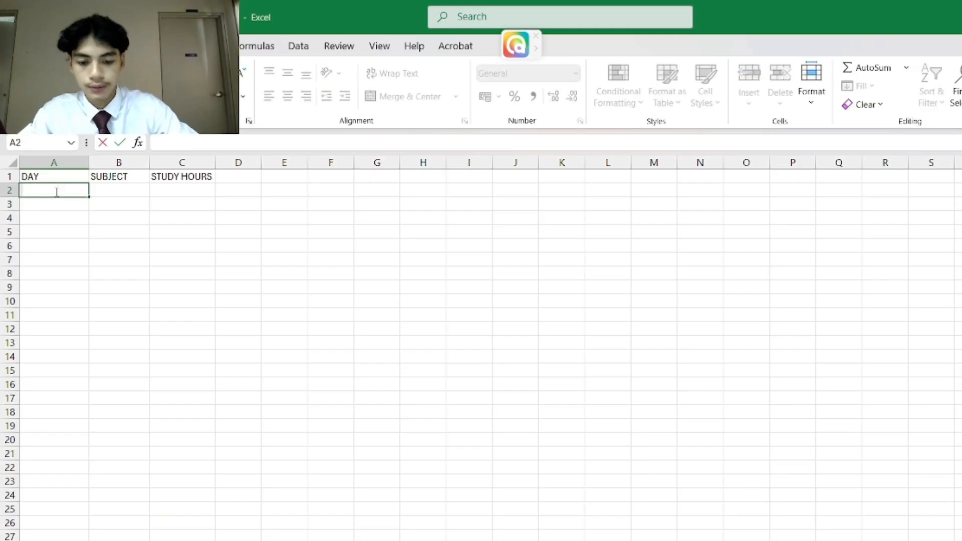
pyautogui.write('Monday')
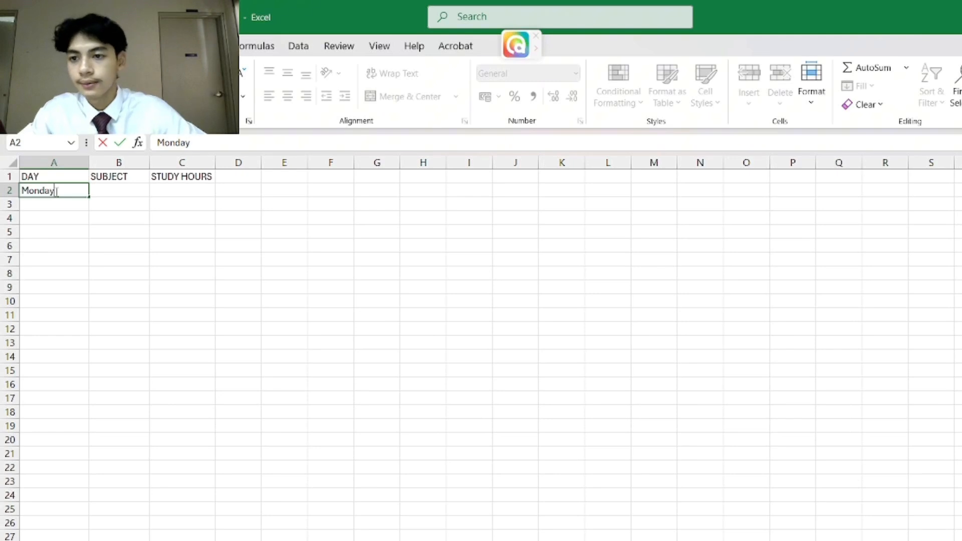
pyautogui.click(60, 204)
pyautogui.write('Tues')
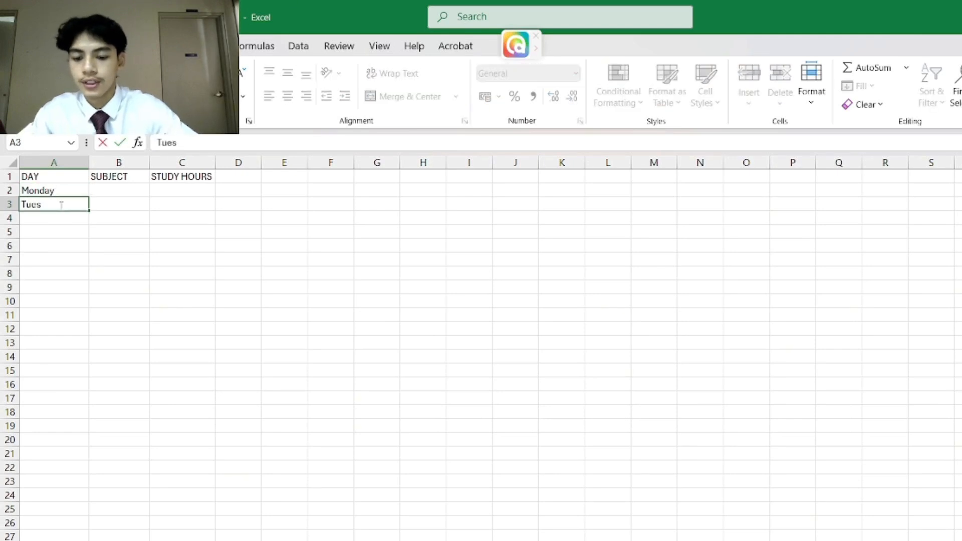
pyautogui.write('day')
# Continue the DAY column with Wednesday in cell A4 and Thursday in cell A5
pyautogui.click(62, 219)
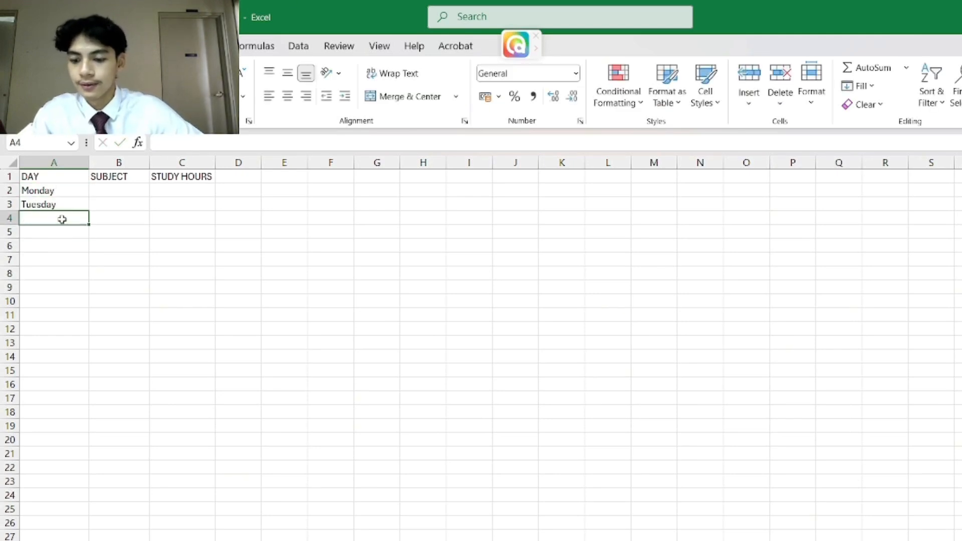
pyautogui.write('Wedne\\')
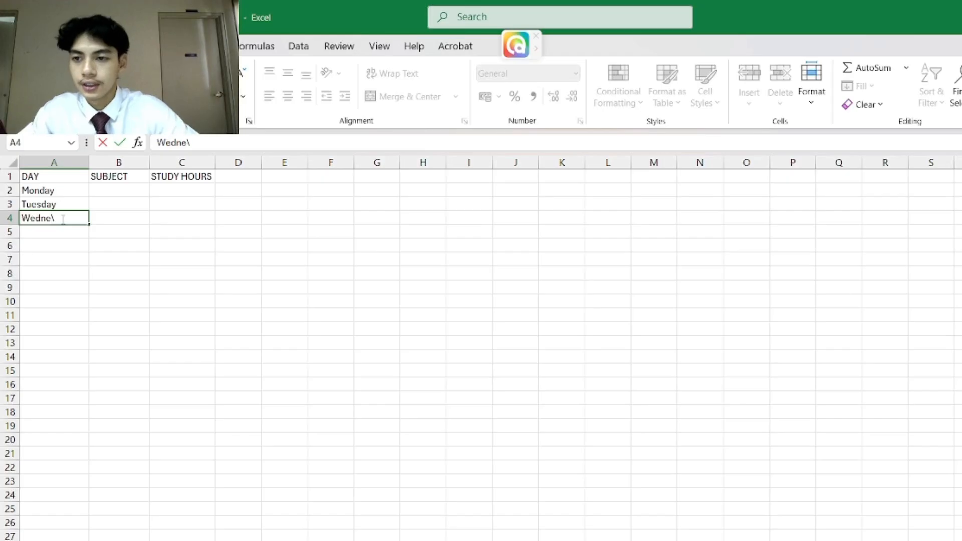
pyautogui.press('BackSpace')
pyautogui.write('sday')
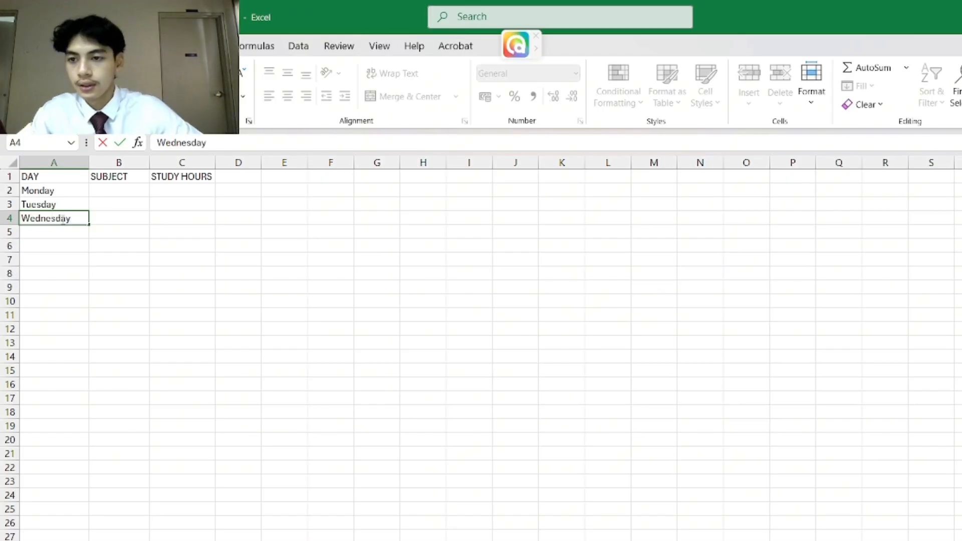
pyautogui.hotkey('ctrl', 'Return')
pyautogui.click(71, 237)
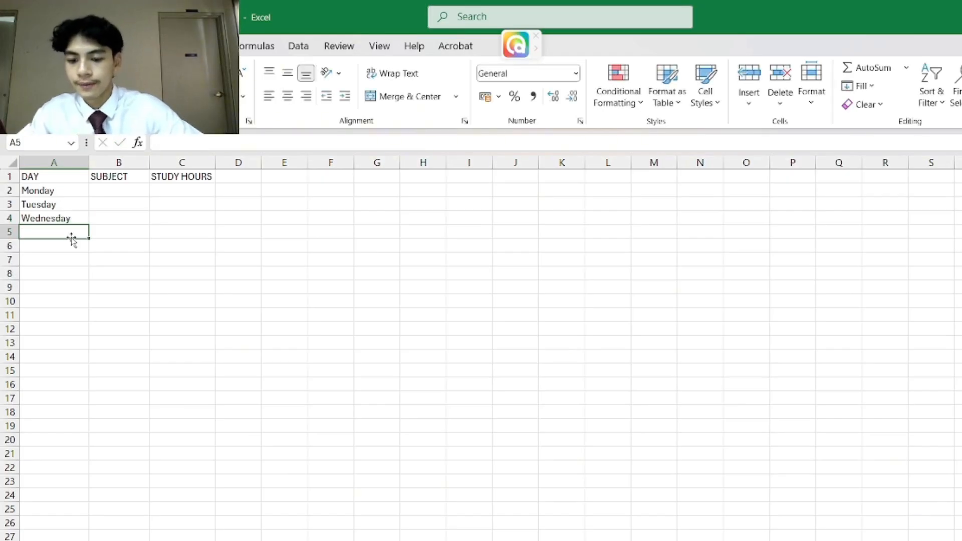
pyautogui.write('Thursday')
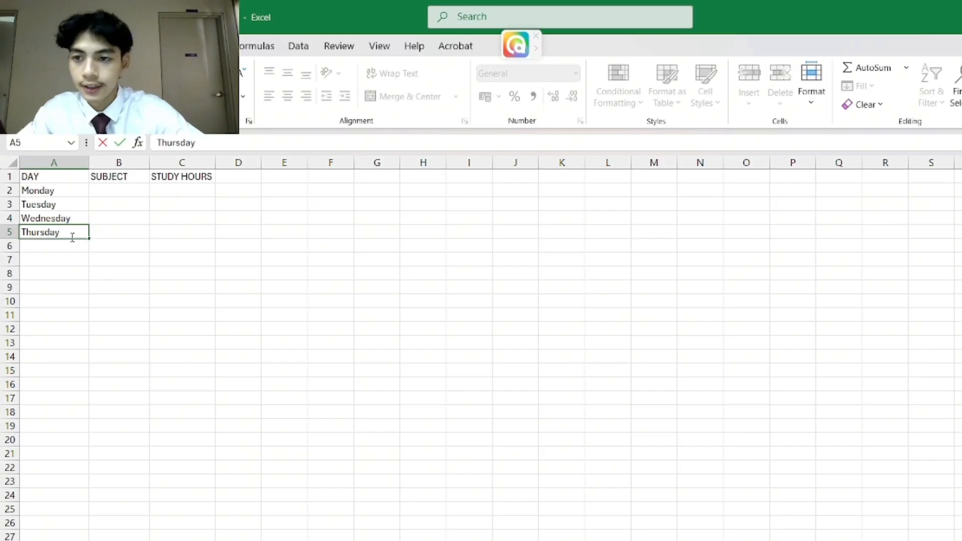
pyautogui.press('Return')
# Enter Friday in cell A6 as the last weekday of the DAY column
pyautogui.write('F')
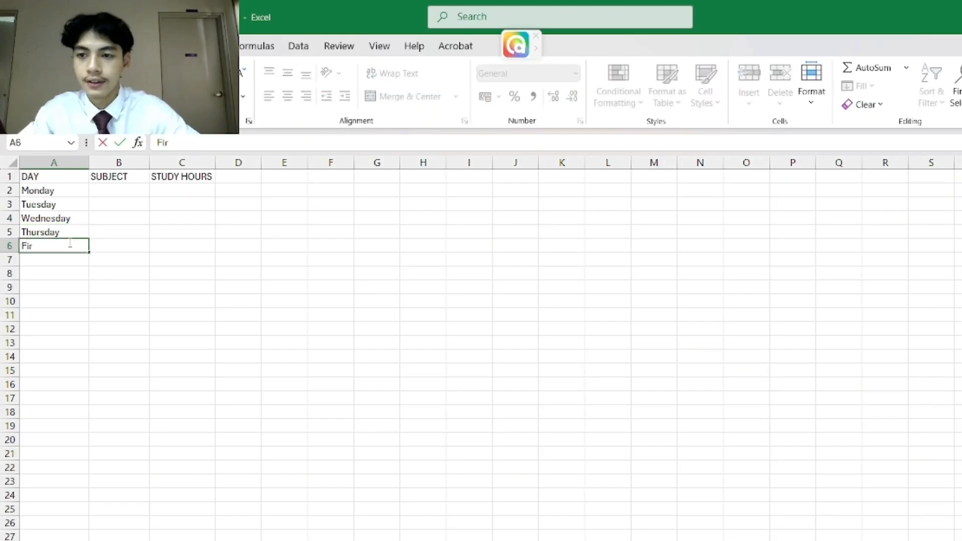
pyautogui.write('ridday')
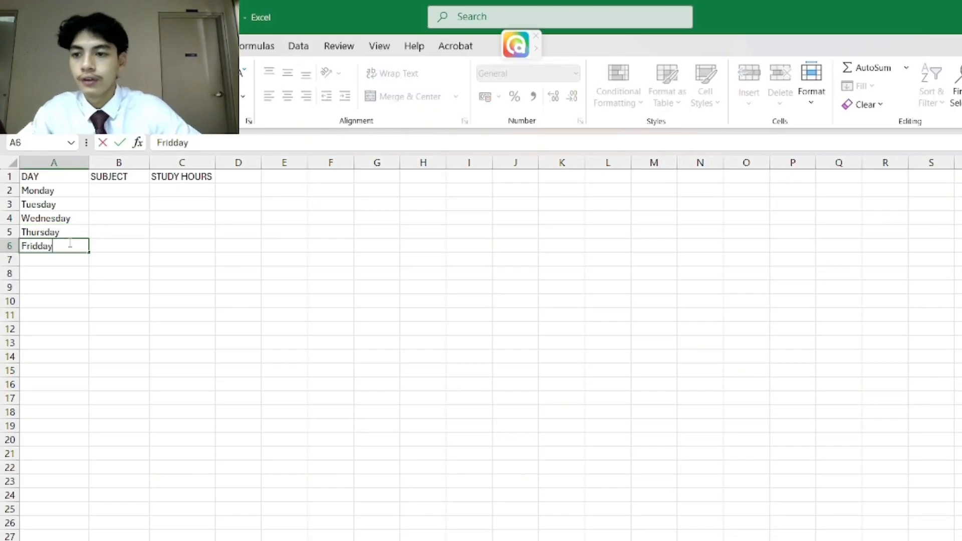
pyautogui.press('BackSpace')
pyautogui.press('BackSpace')
pyautogui.press('BackSpace')
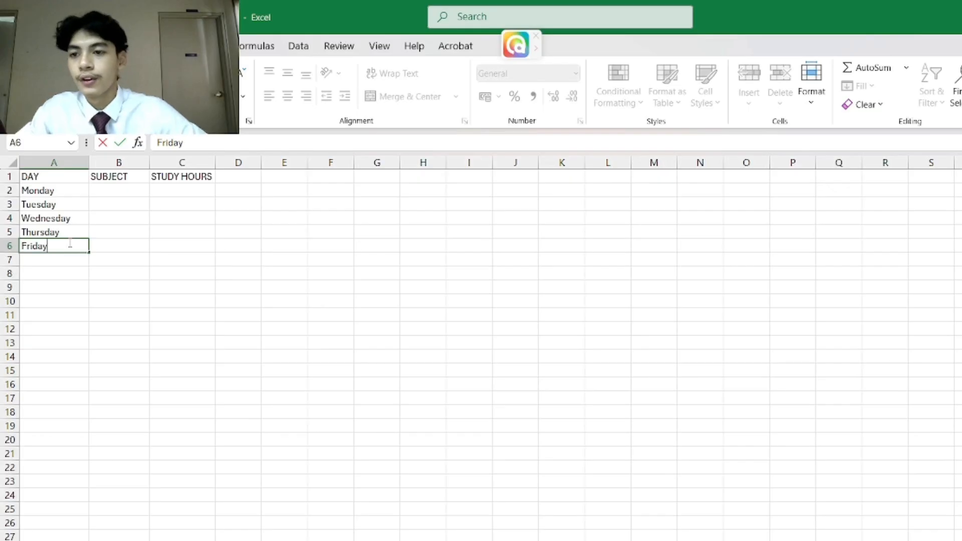
# Fill the SUBJECT column with Math for Monday and Tuesday, Physics for Wednesday and Chemistry for Thursday
pyautogui.click(101, 192)
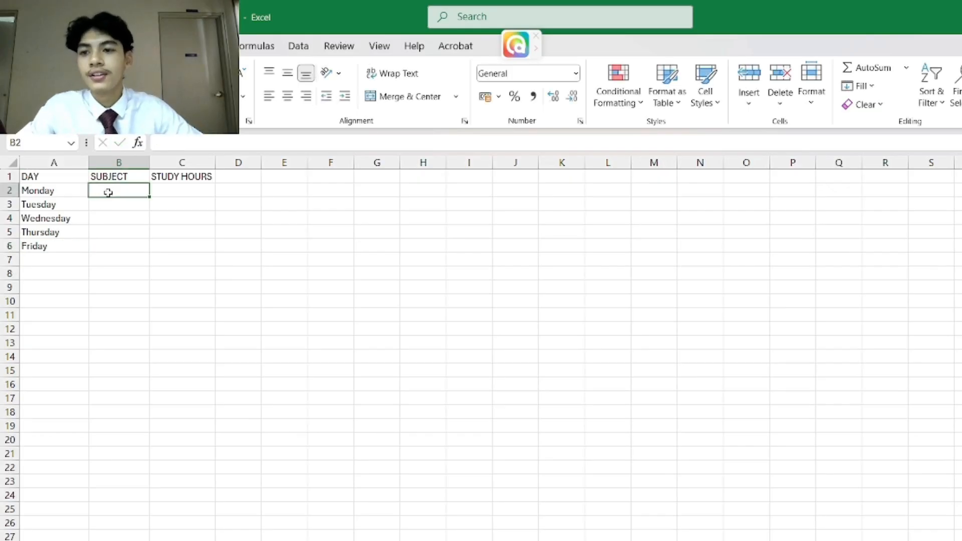
pyautogui.write('M')
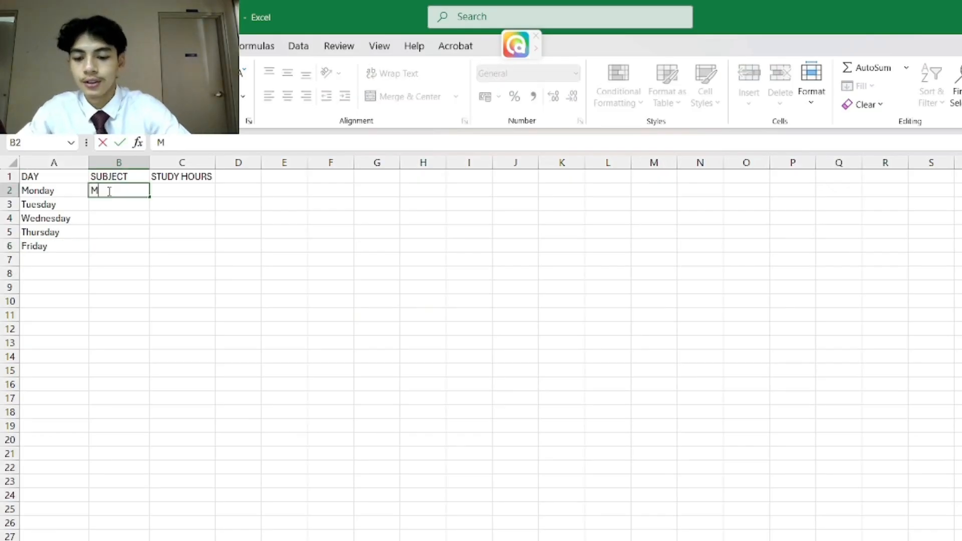
pyautogui.write('ath')
pyautogui.click(111, 206)
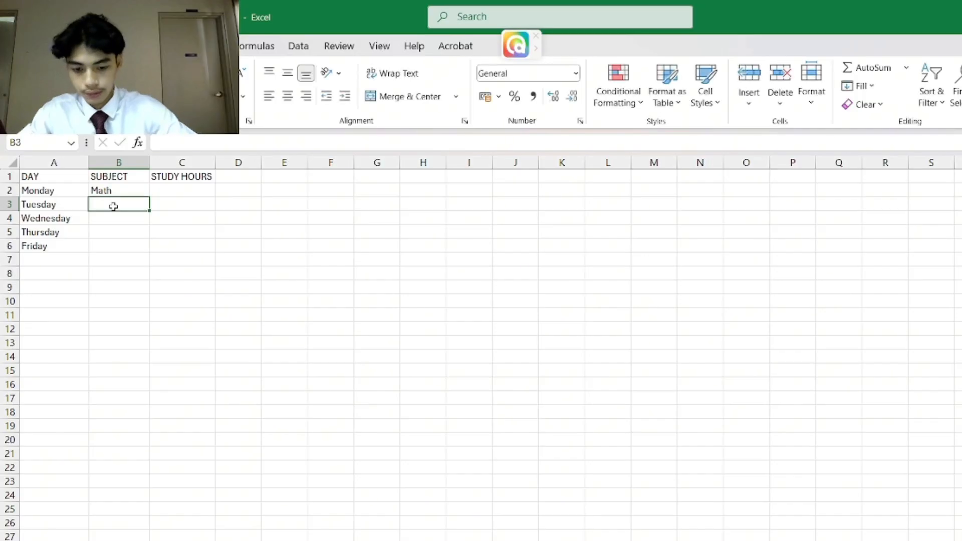
pyautogui.write('Math')
pyautogui.click(117, 219)
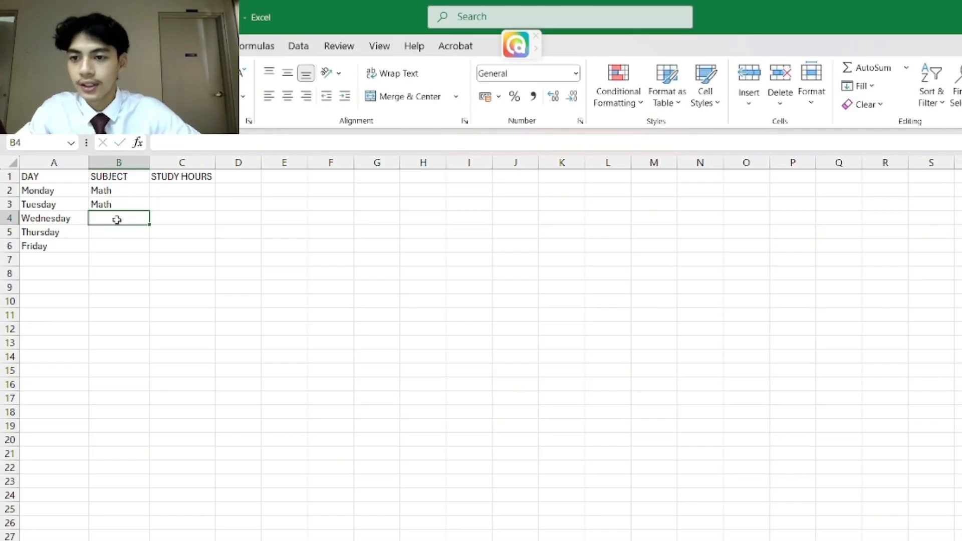
pyautogui.write('Physics')
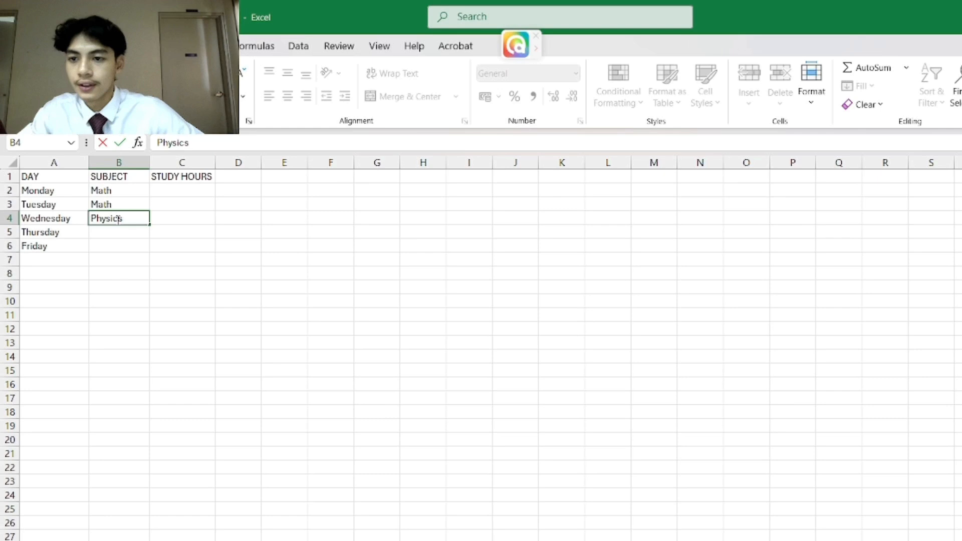
pyautogui.click(119, 232)
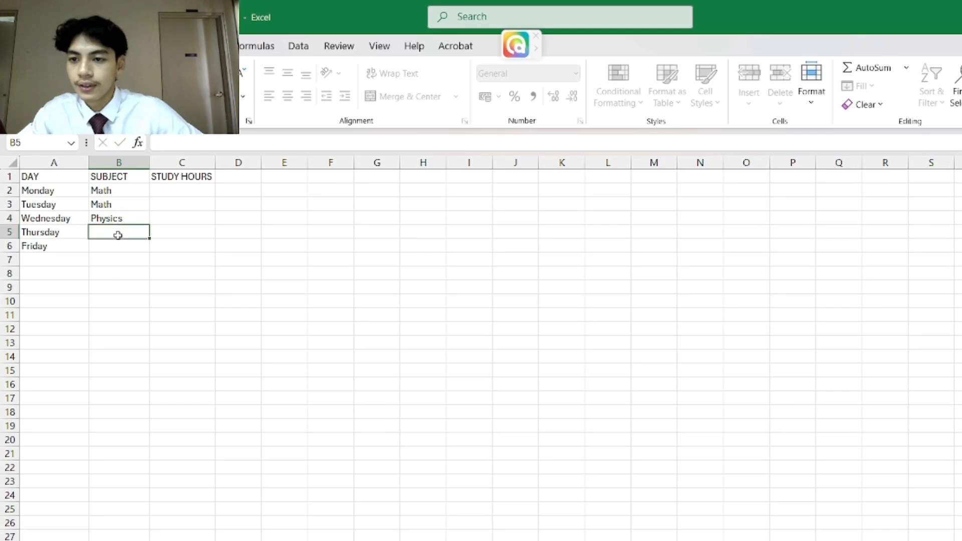
pyautogui.write('Chemistry')
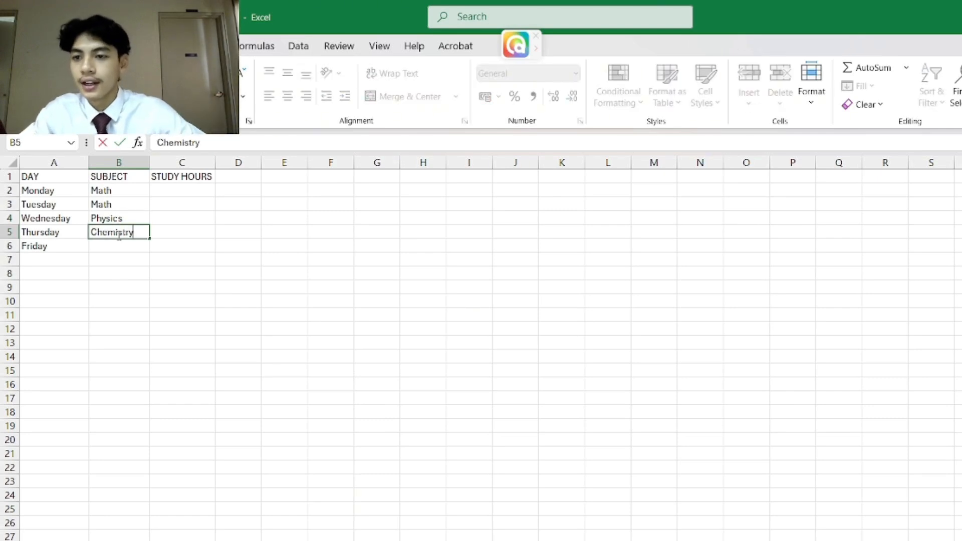
# Enter Computer Science as Friday's subject in cell B6 and widen column B to fit it
pyautogui.click(123, 246)
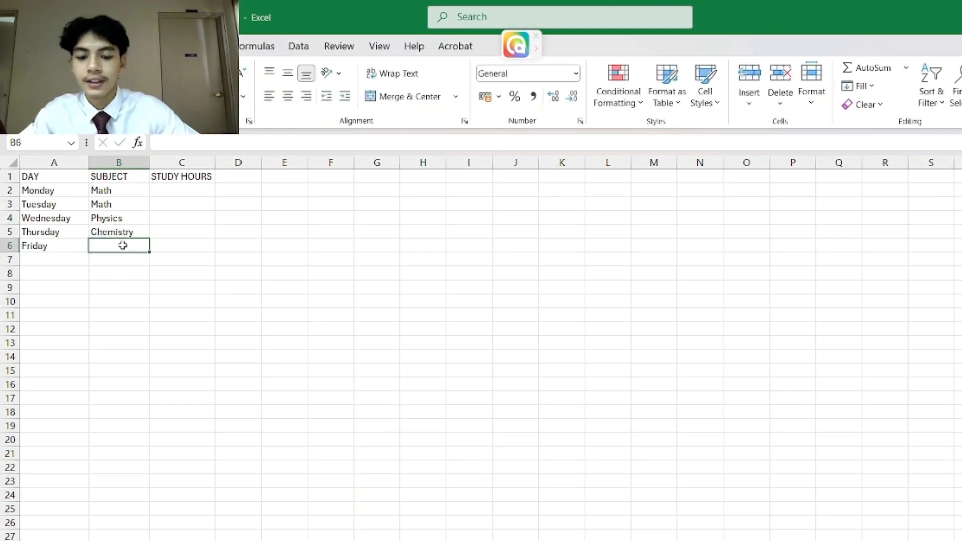
pyautogui.write('Com')
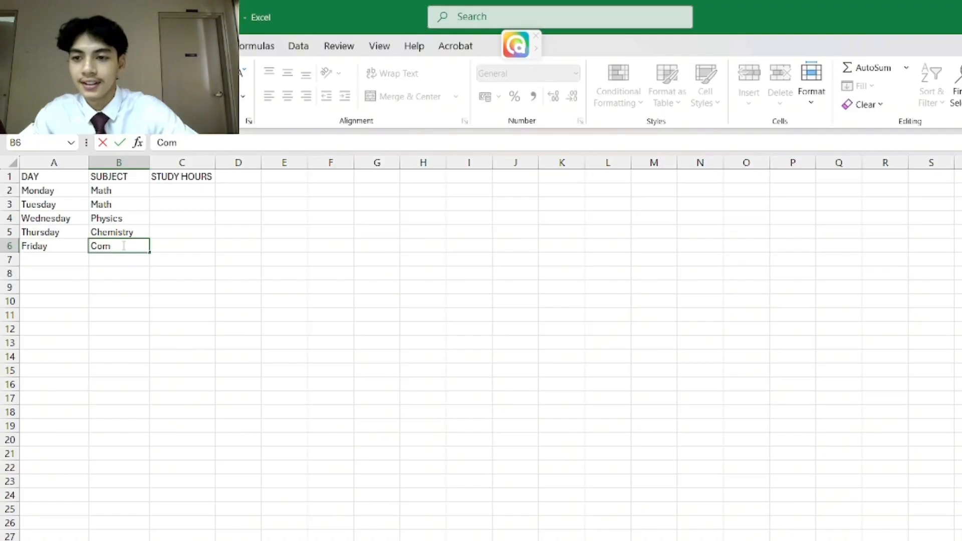
pyautogui.write('oputer')
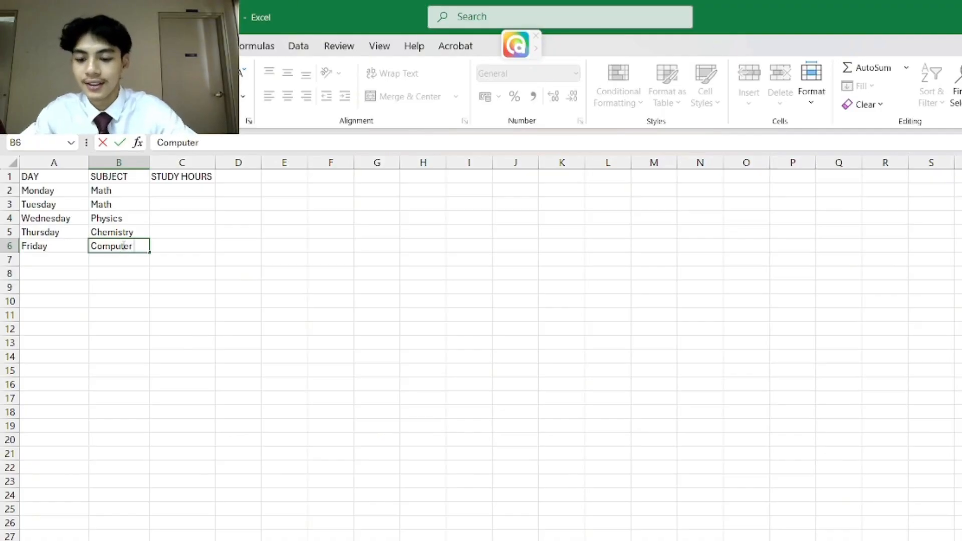
pyautogui.write(' Science')
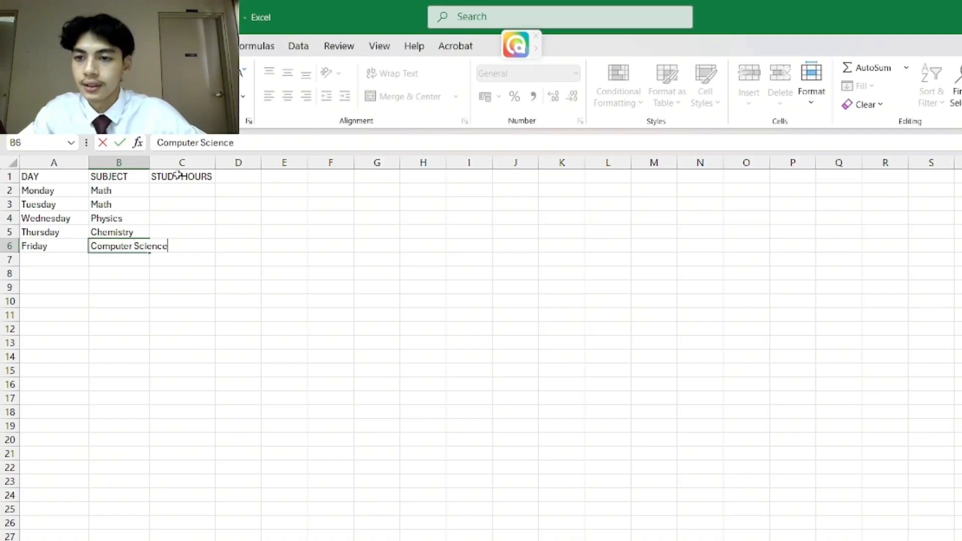
pyautogui.click(121, 163)
pyautogui.moveTo(149, 163); pyautogui.dragTo(171, 167)
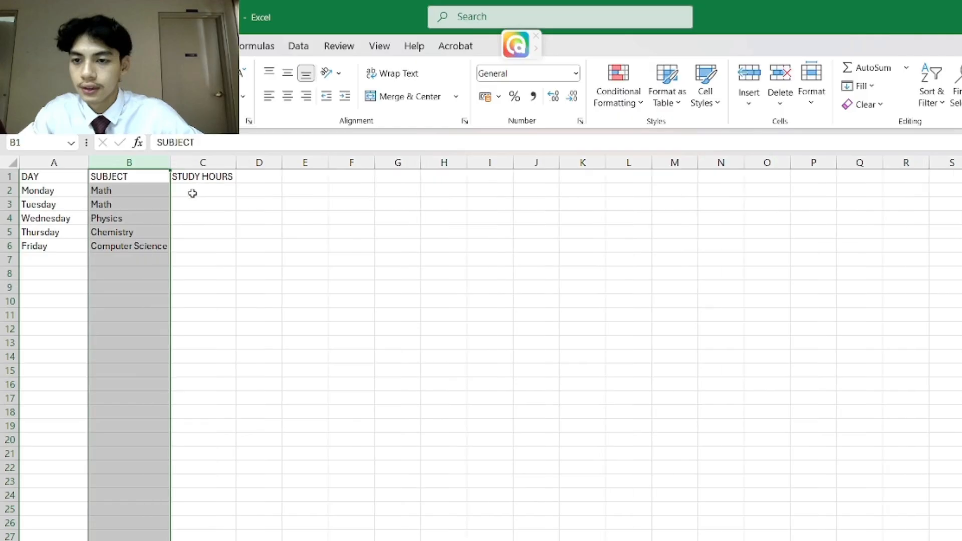
# Fill the STUDY HOURS column with 2 for Monday, 1.5 for Tuesday, 2 for Wednesday, 1 for Thursday and 2 for Friday
pyautogui.click(193, 194)
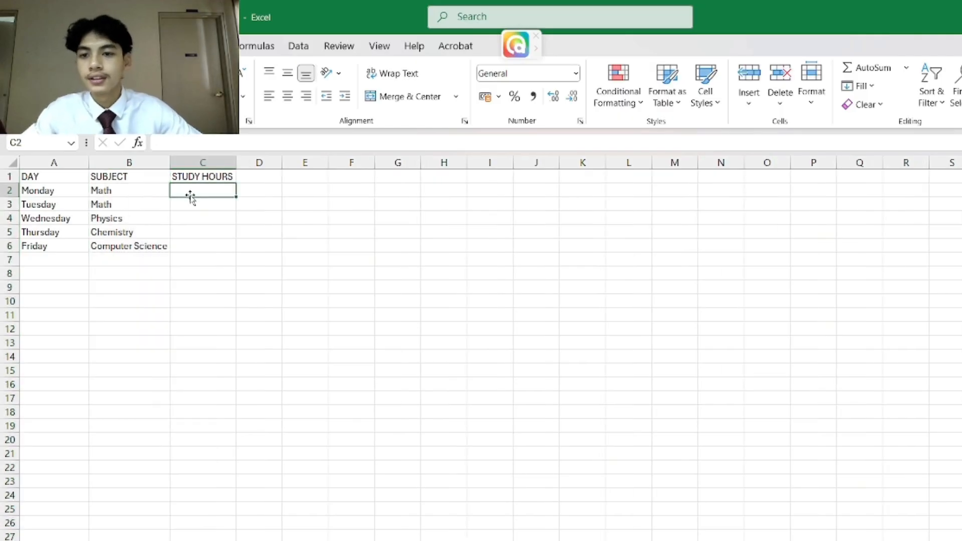
pyautogui.write('2')
pyautogui.press('Return')
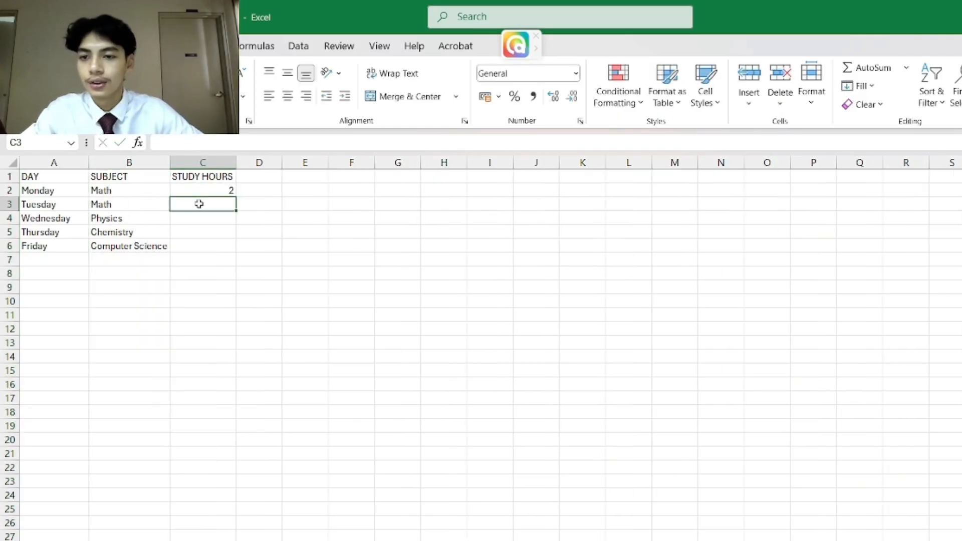
pyautogui.write('1.5')
pyautogui.press('Return')
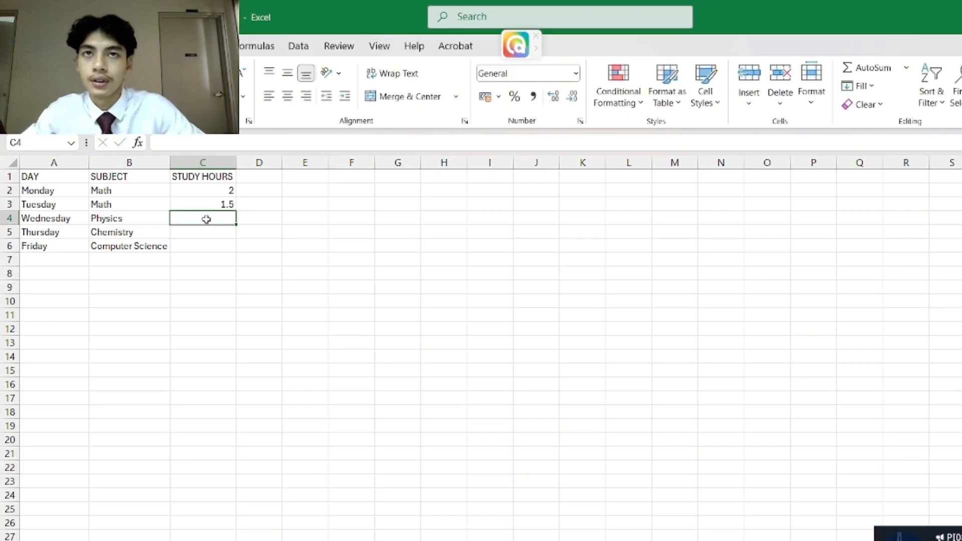
pyautogui.write('2')
pyautogui.press('Return')
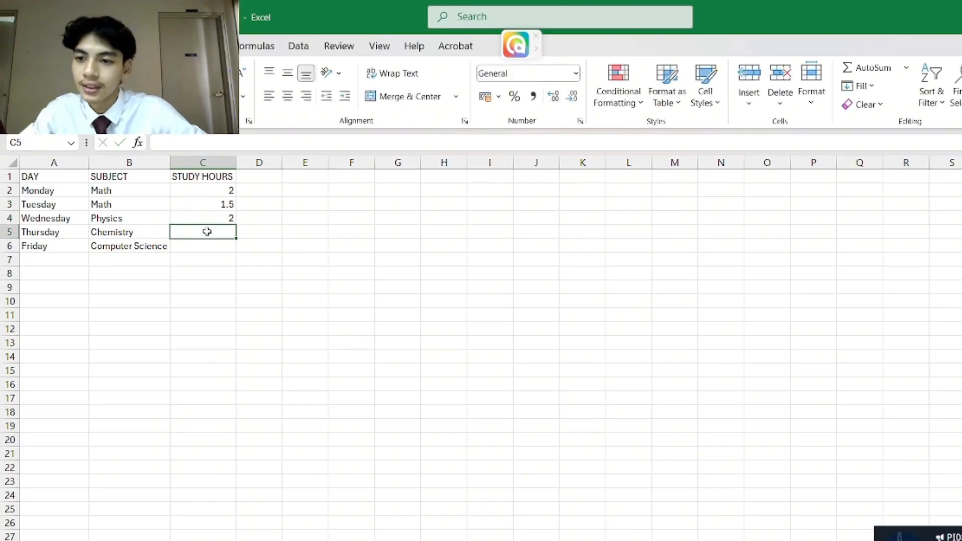
pyautogui.write('1')
pyautogui.press('Return')
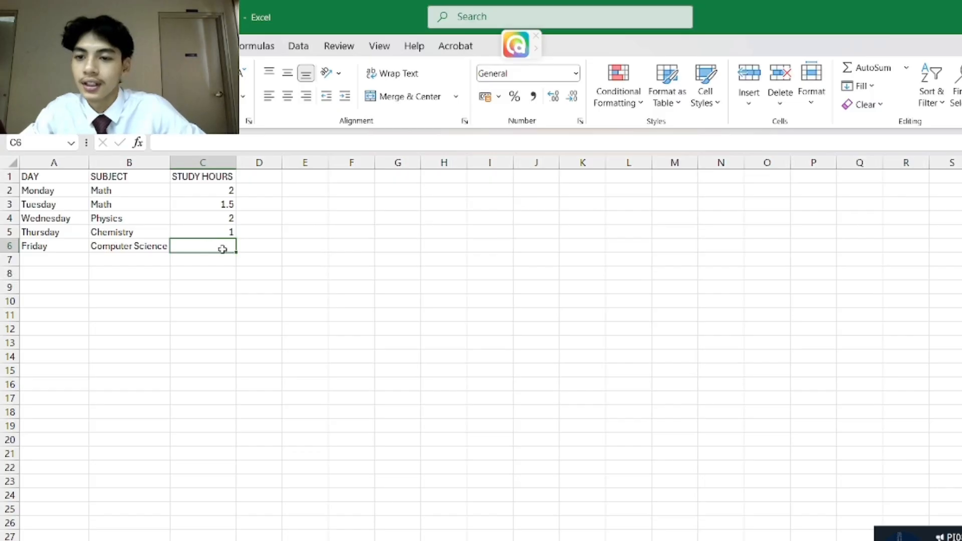
pyautogui.write('2')
pyautogui.press('Return')
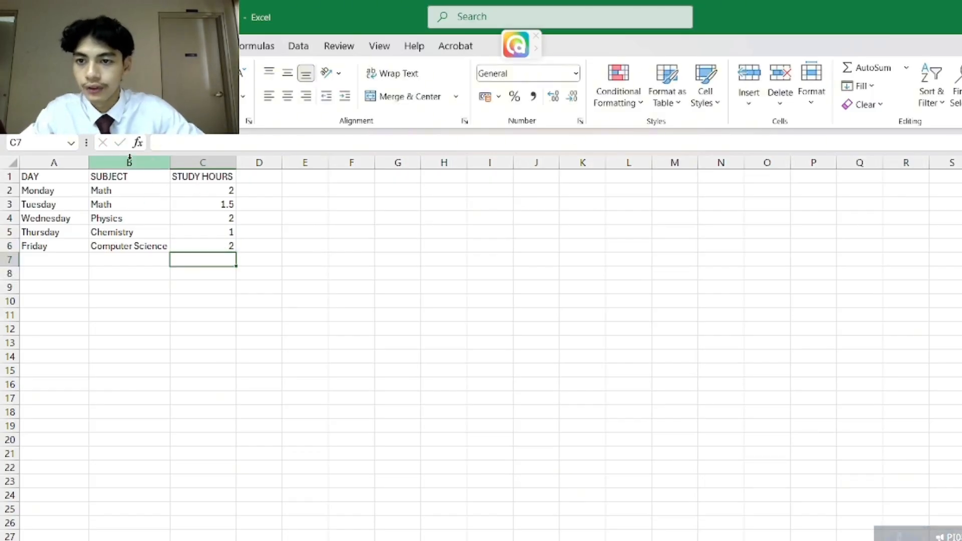
# Enter the label "total study hours" in cell E2
pyautogui.click(287, 230)
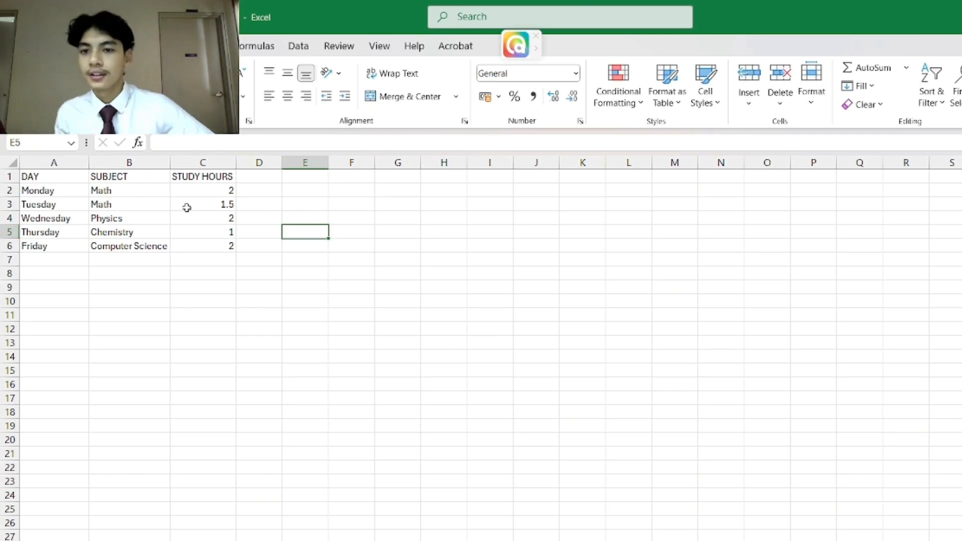
pyautogui.click(307, 193)
pyautogui.write('to')
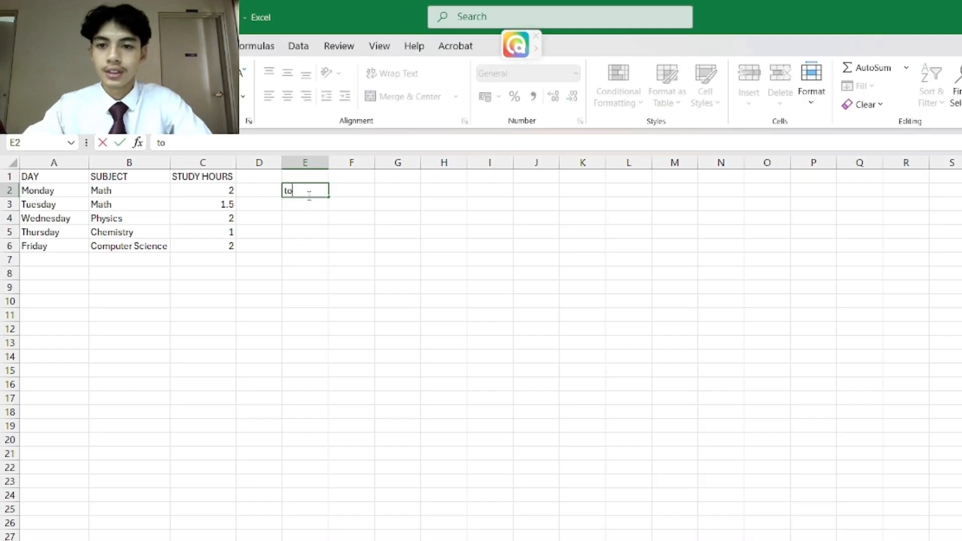
pyautogui.write('tal s')
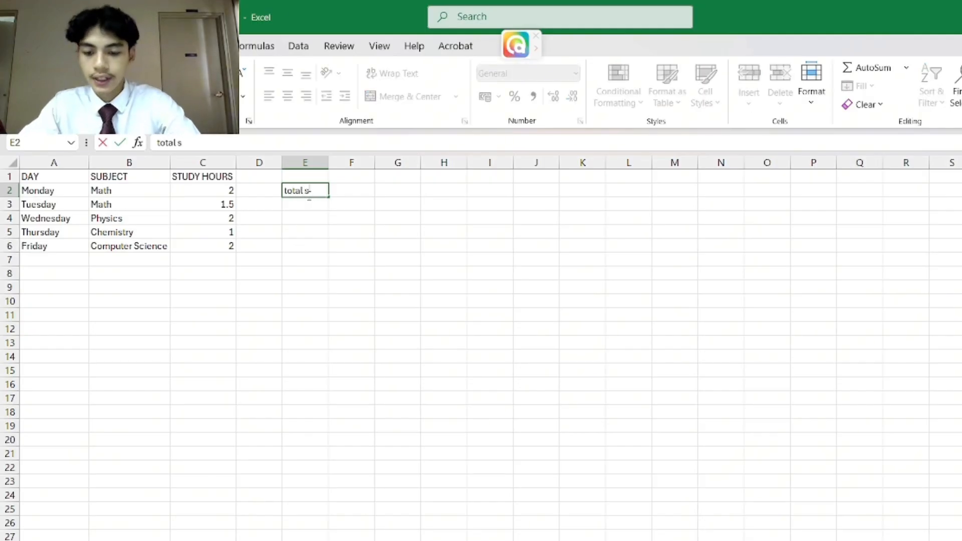
pyautogui.write('tudy')
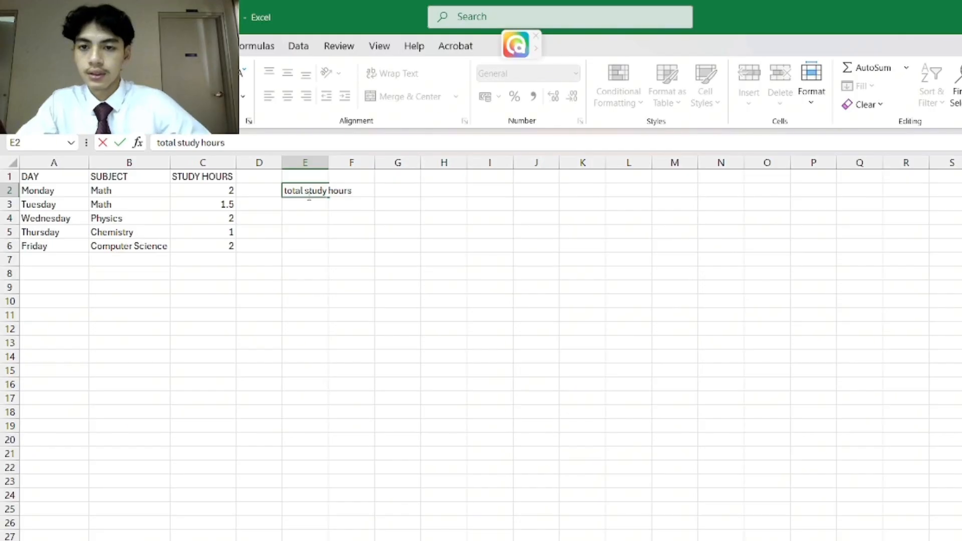
pyautogui.write(' hours')
# Enter the label "average study hours per day" in cell E4
pyautogui.click(312, 218)
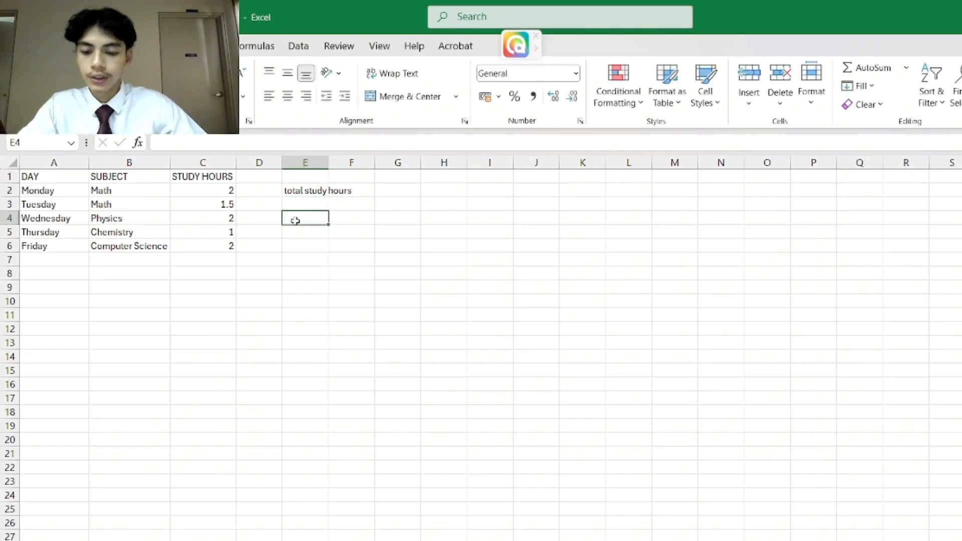
pyautogui.write('av')
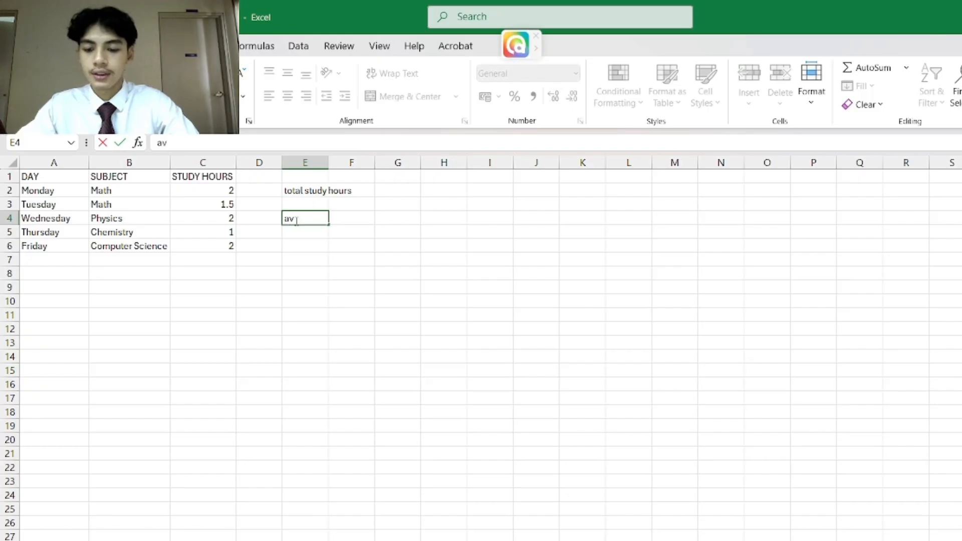
pyautogui.write('era')
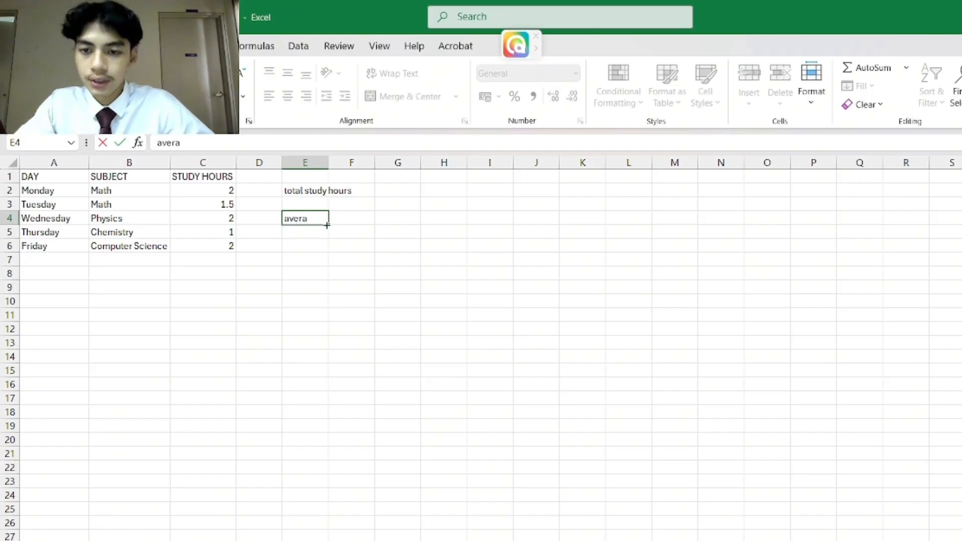
pyautogui.write('ge')
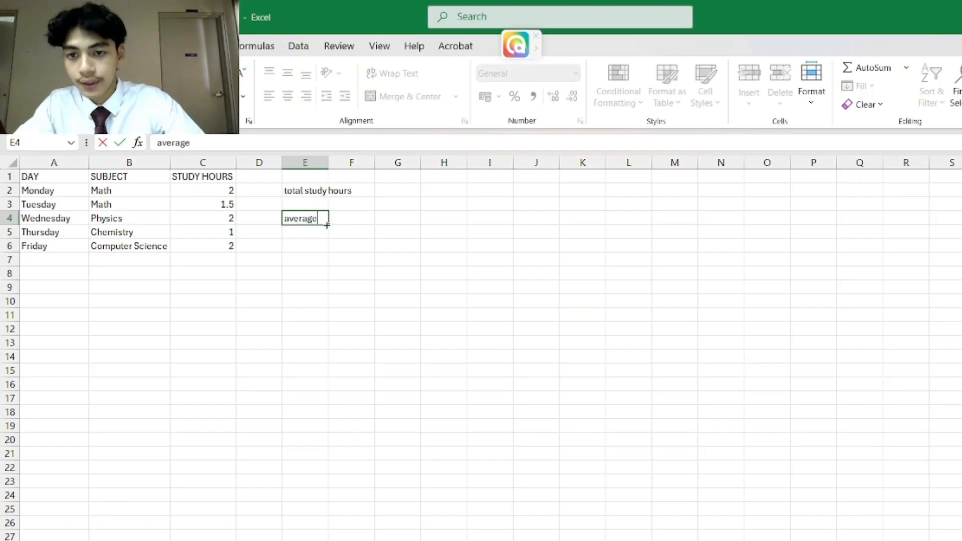
pyautogui.write(' study h')
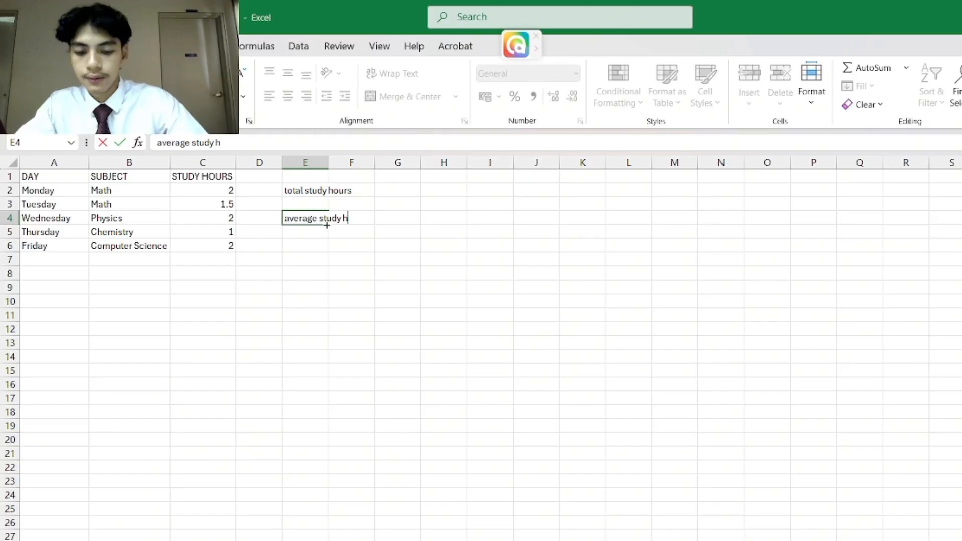
pyautogui.write('ours per day')
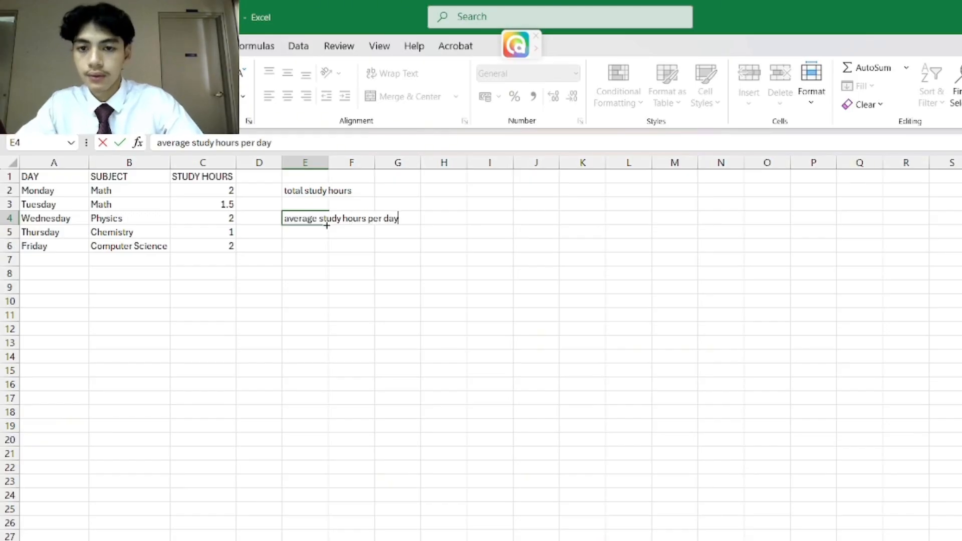
# Enter the label "Number of days studying Math" in cell E6
pyautogui.click(315, 244)
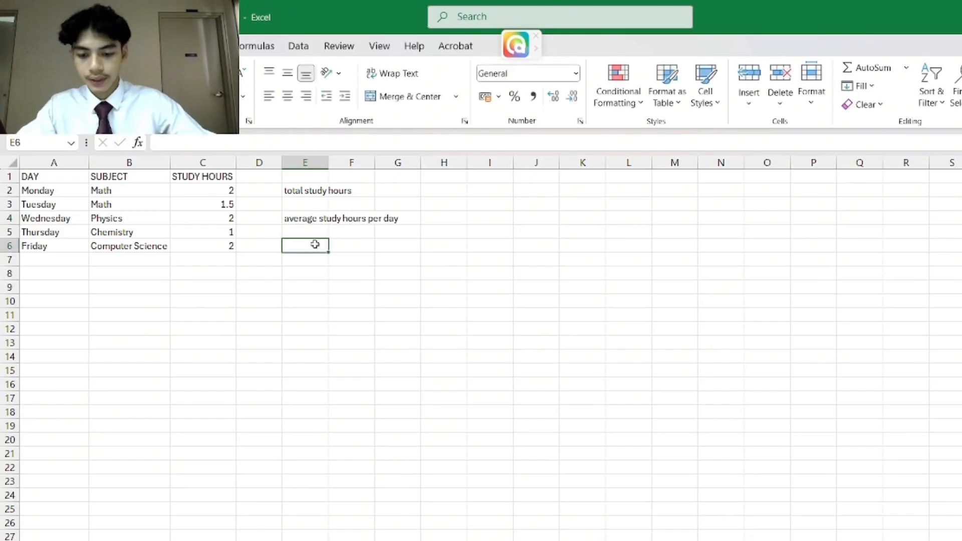
pyautogui.write('Numeb')
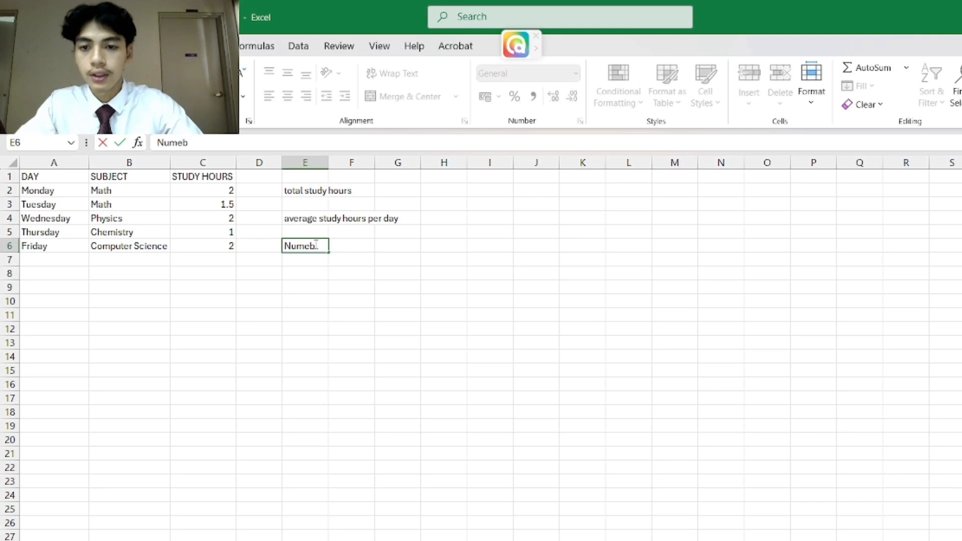
pyautogui.press('BackSpace')
pyautogui.press('BackSpace')
pyautogui.write('ber')
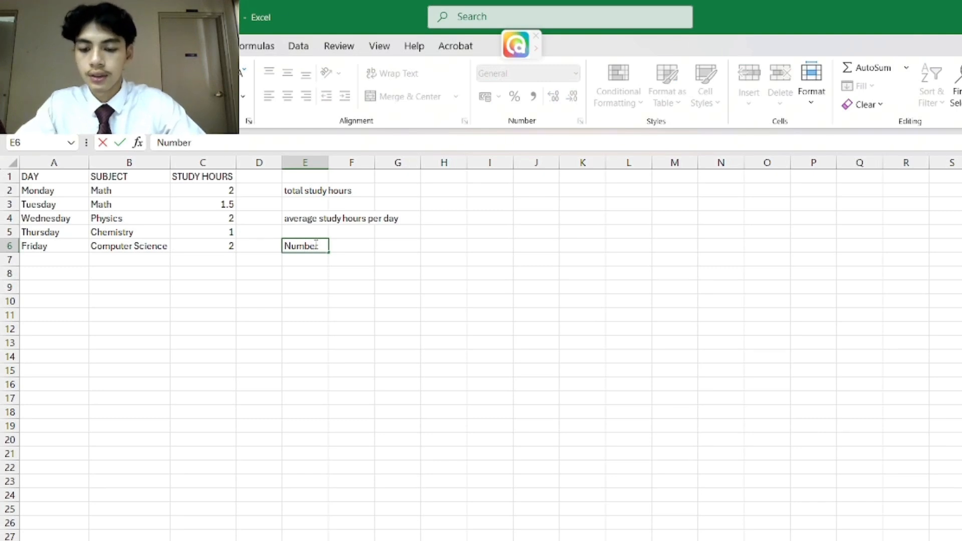
pyautogui.write(' of days s')
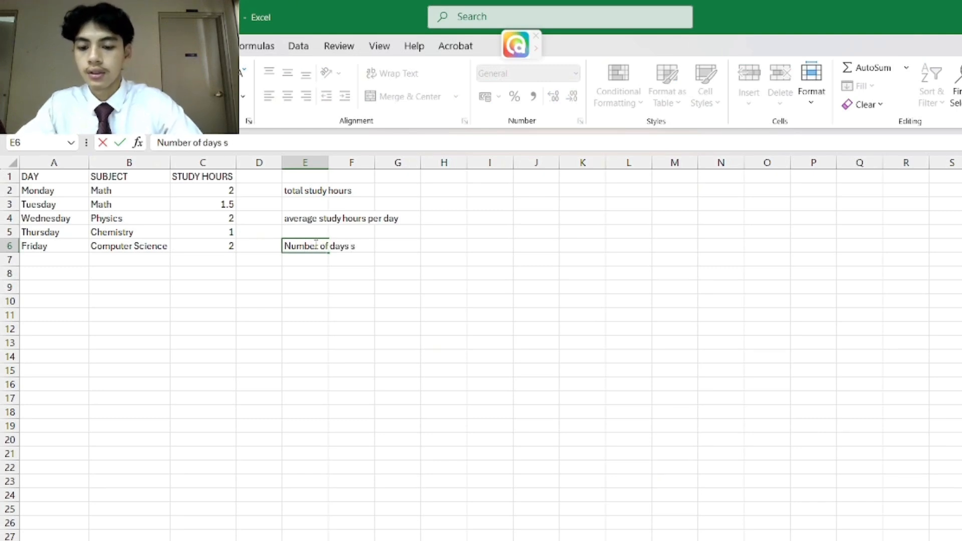
pyautogui.write('tudying Math')
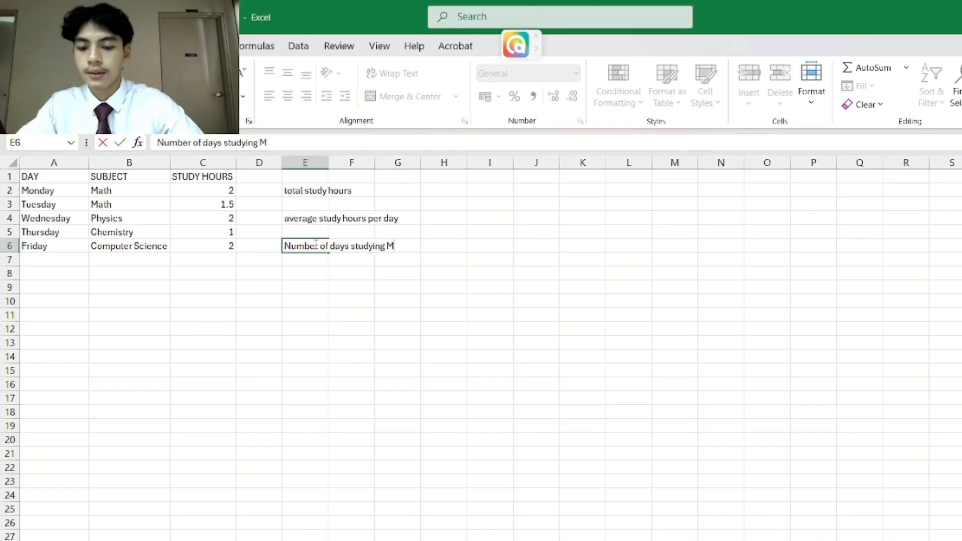
# Widen column E so that all three summary labels fit within it
pyautogui.click(332, 163)
pyautogui.click(299, 194)
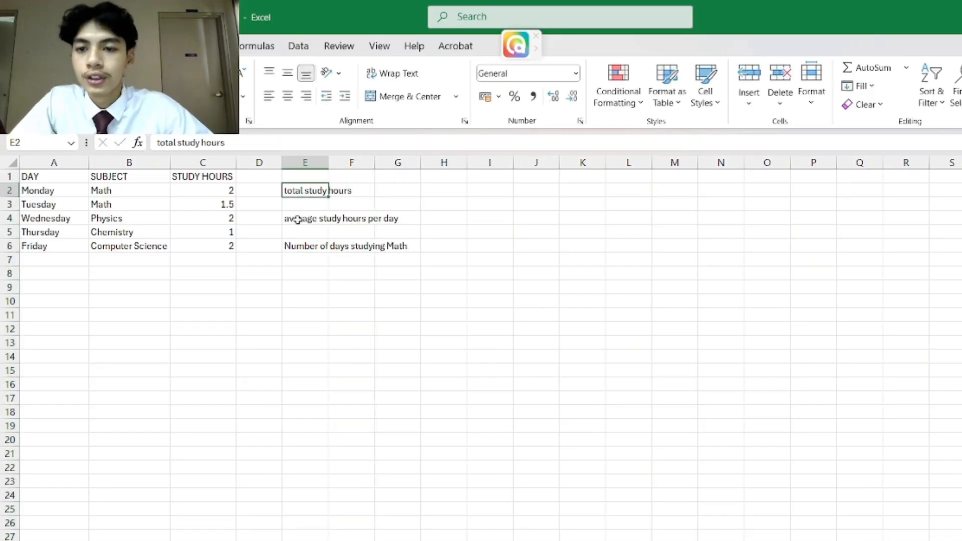
pyautogui.click(298, 219)
pyautogui.click(313, 246)
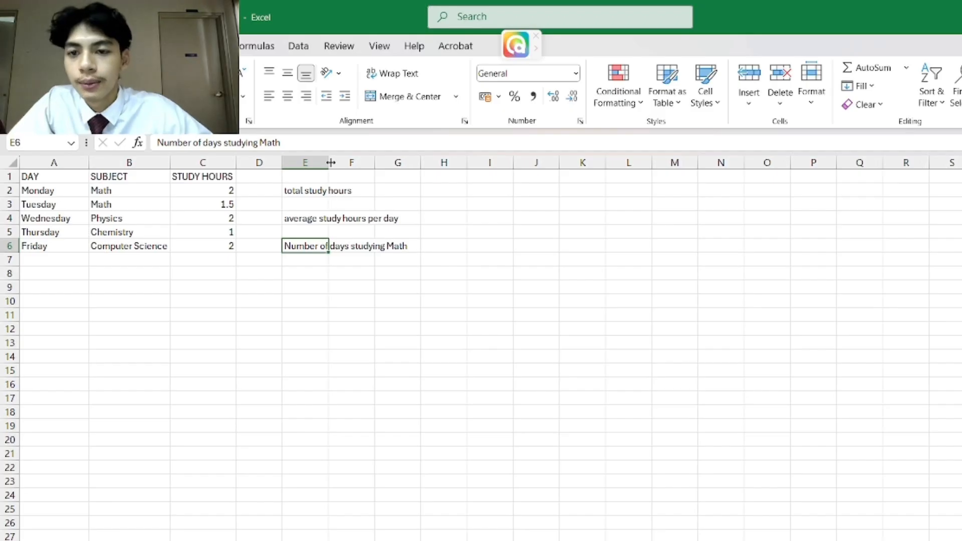
pyautogui.moveTo(329, 162); pyautogui.dragTo(422, 163)
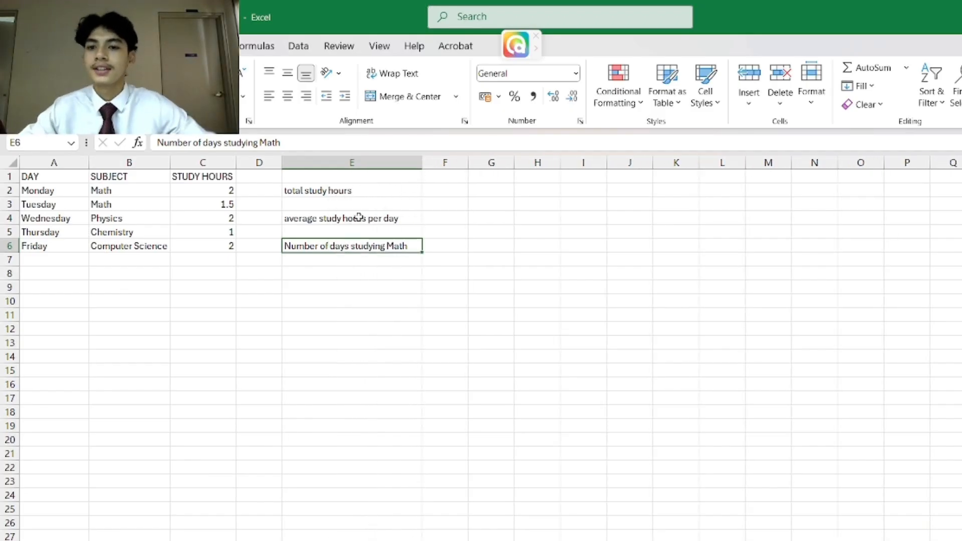
# Calculate the total study hours in cell E3 with the formula =SUM(C2:C6)
pyautogui.click(181, 190)
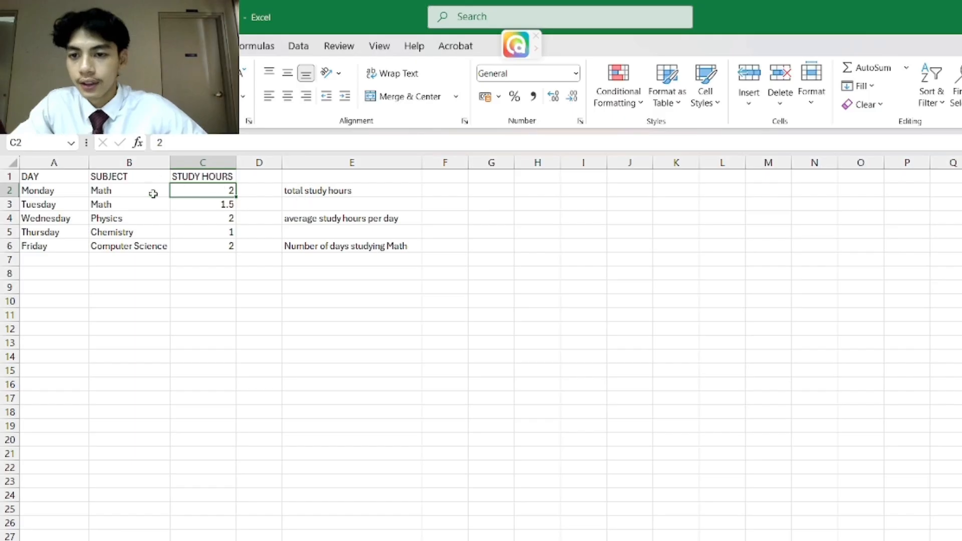
pyautogui.moveTo(102, 185); pyautogui.dragTo(105, 180)
pyautogui.click(327, 207)
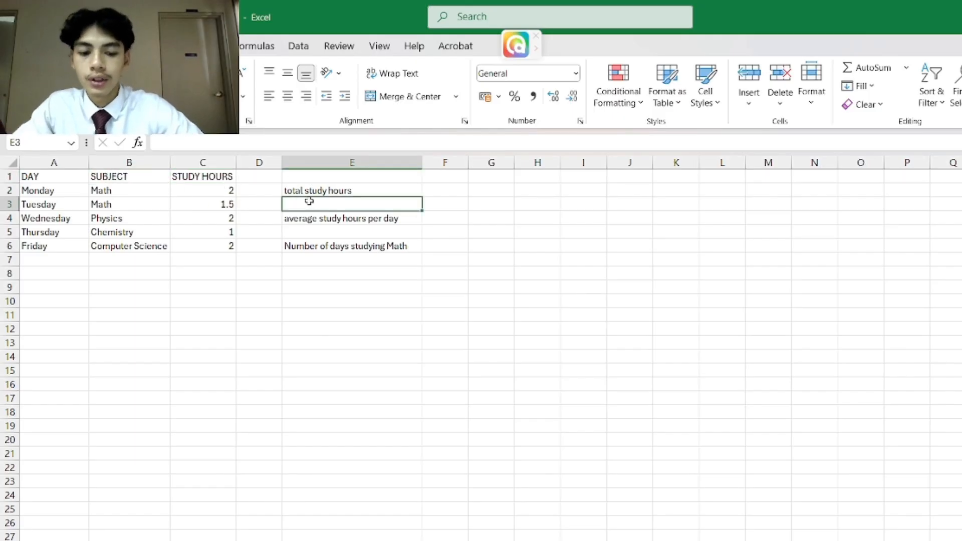
pyautogui.write('=S')
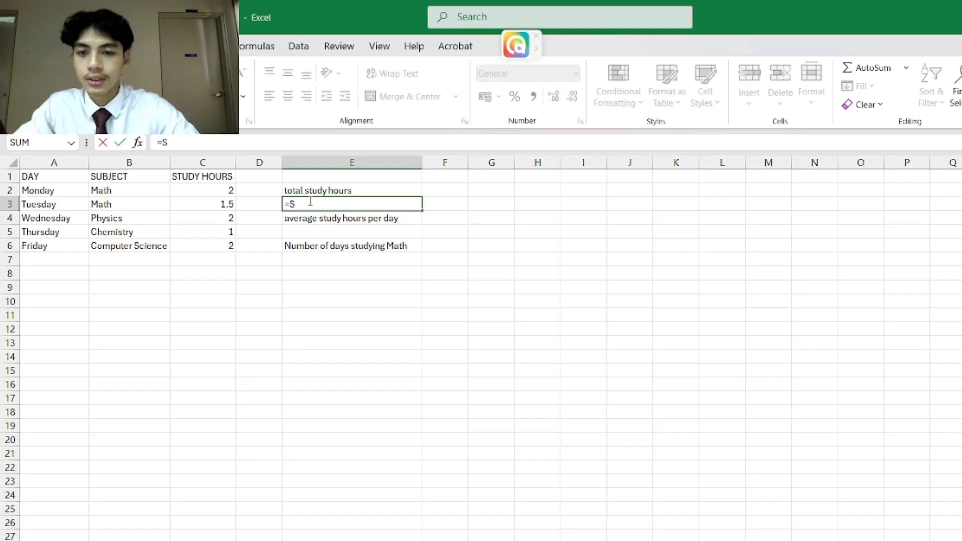
pyautogui.write('U')
pyautogui.press('BackSpace')
pyautogui.write('U')
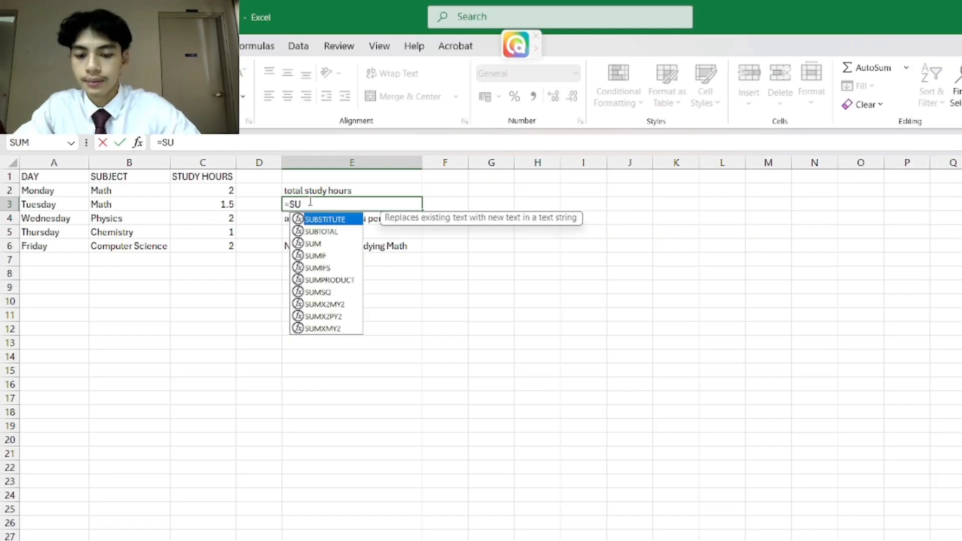
pyautogui.write('M(')
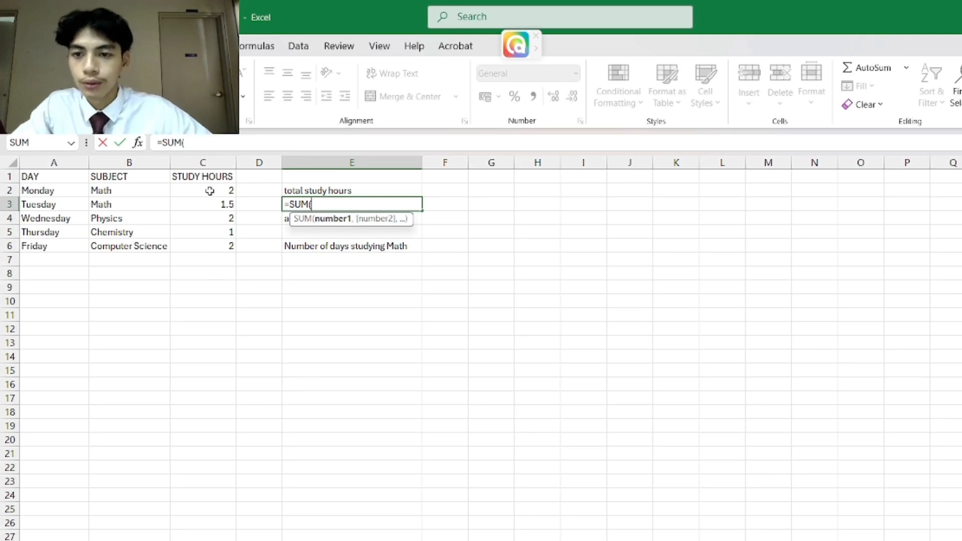
pyautogui.click(209, 191)
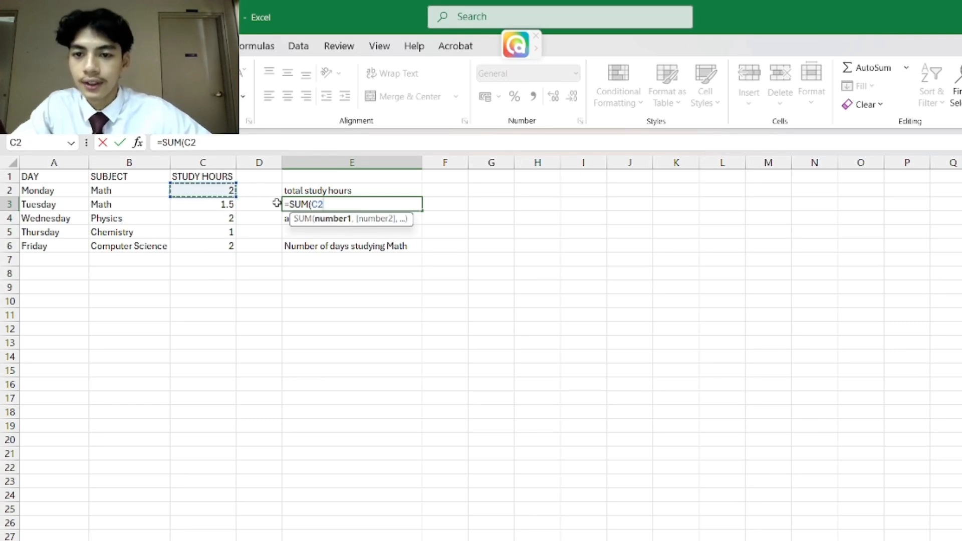
pyautogui.write(':')
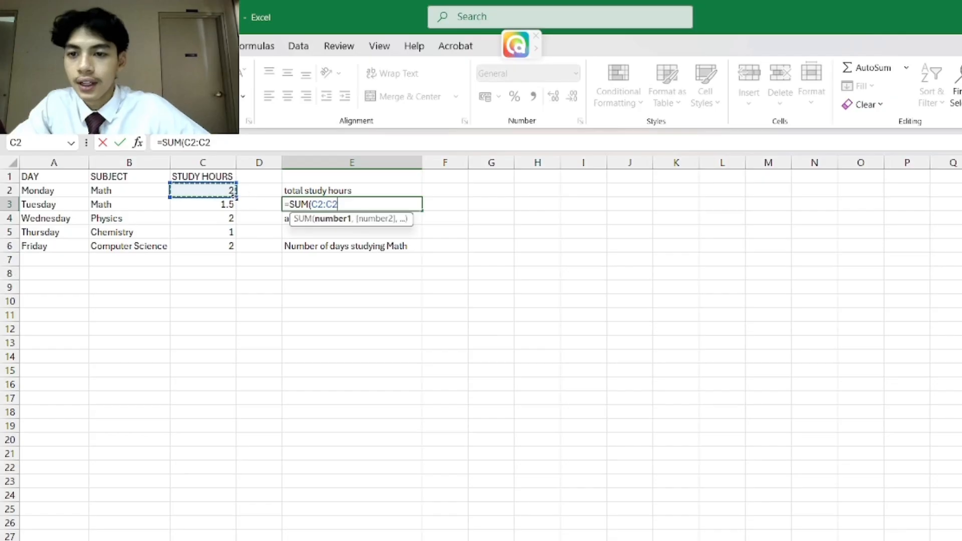
pyautogui.moveTo(236, 198); pyautogui.dragTo(236, 253)
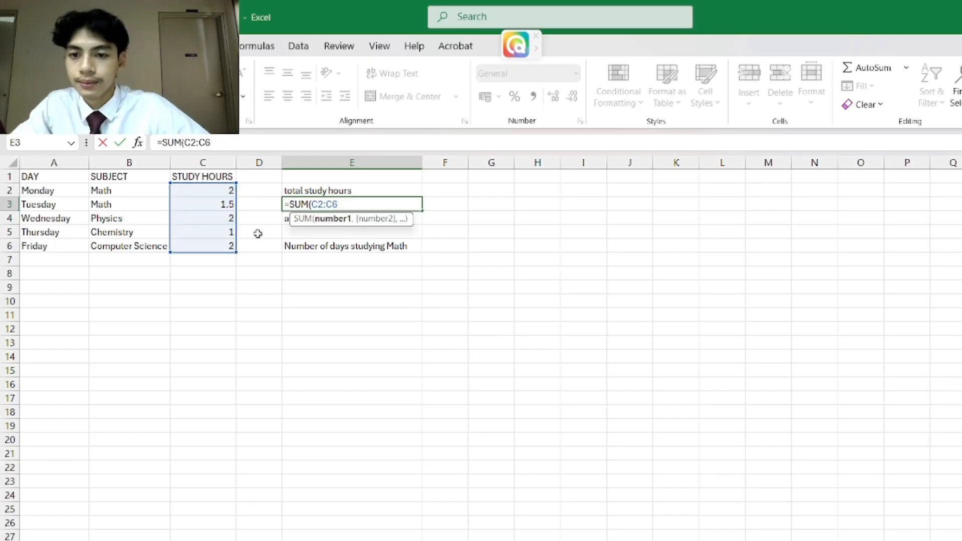
pyautogui.press('Return')
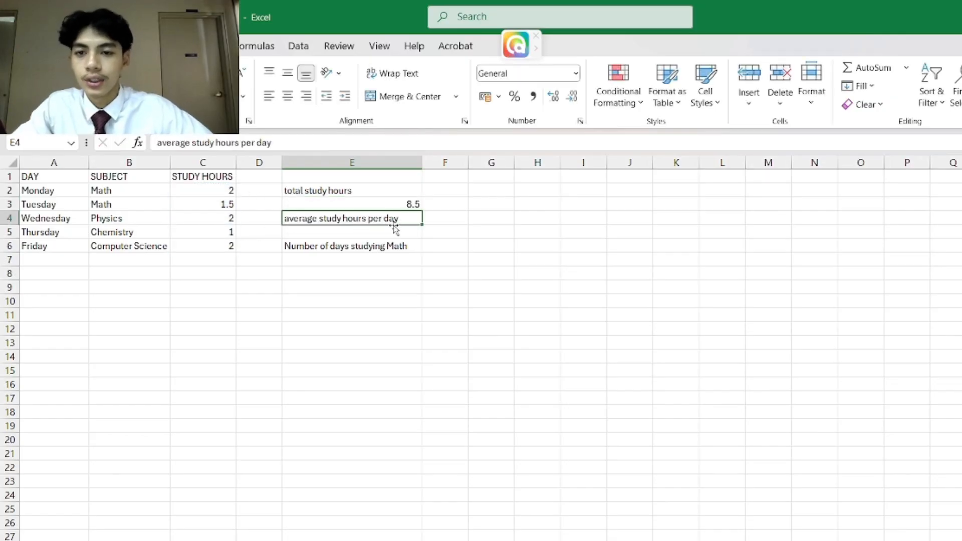
pyautogui.click(412, 204)
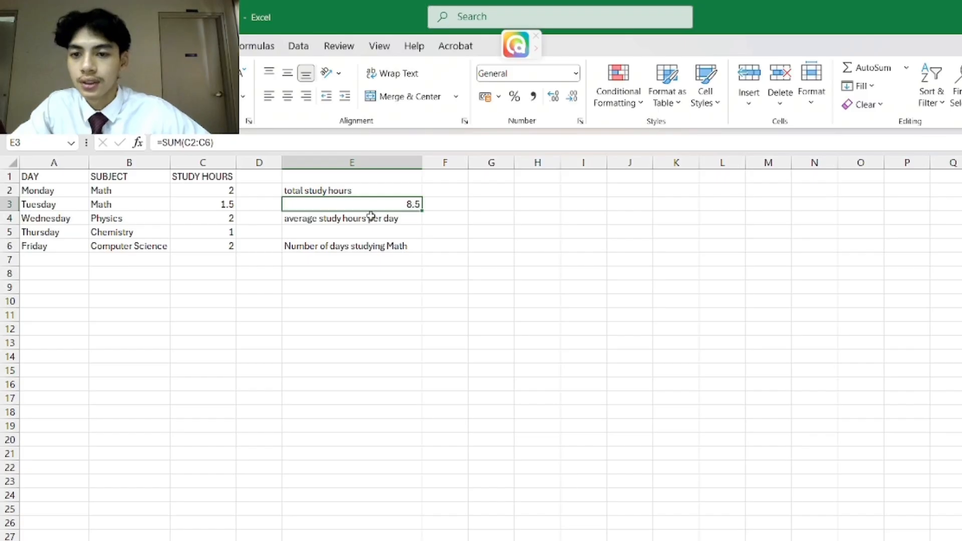
# Calculate the average study hours per day in cell E5 with the formula =AVERAGE(C2:C6)
pyautogui.click(339, 235)
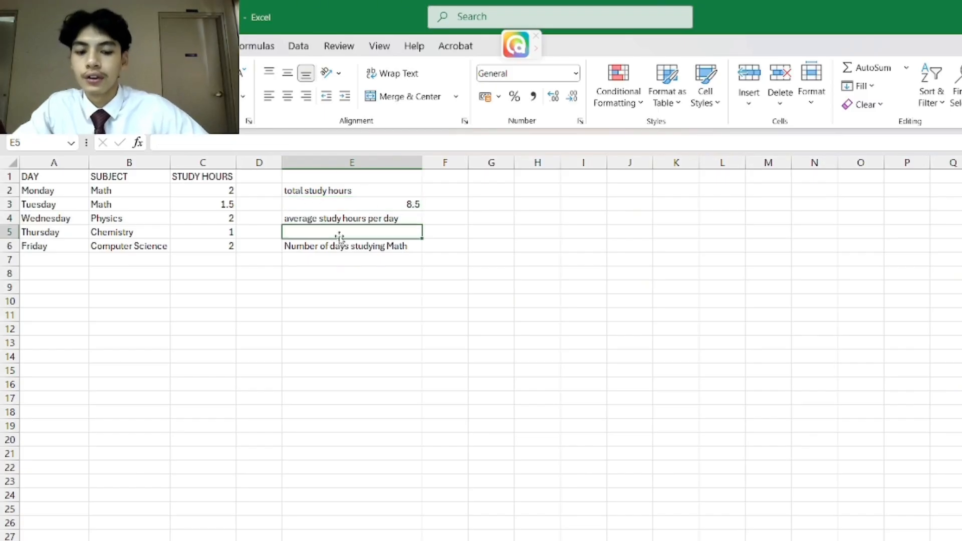
pyautogui.write('=AV')
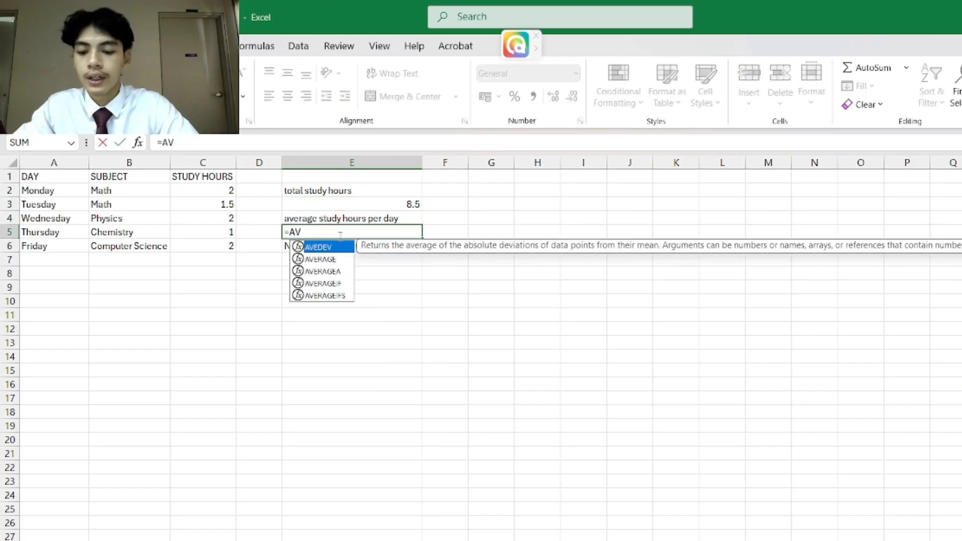
pyautogui.write('ERAGE(')
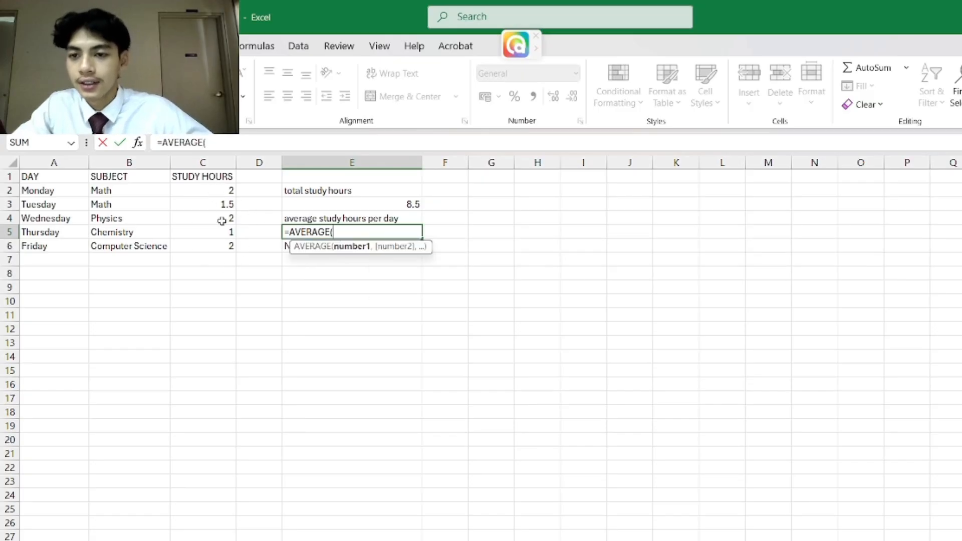
pyautogui.click(225, 190)
pyautogui.write(':')
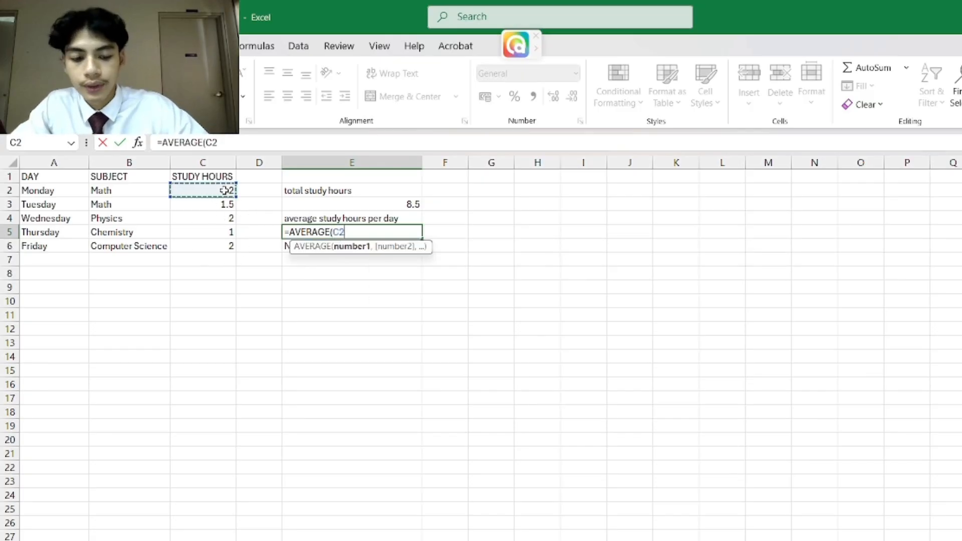
pyautogui.click(229, 190)
pyautogui.moveTo(234, 190); pyautogui.dragTo(238, 249)
pyautogui.write(')')
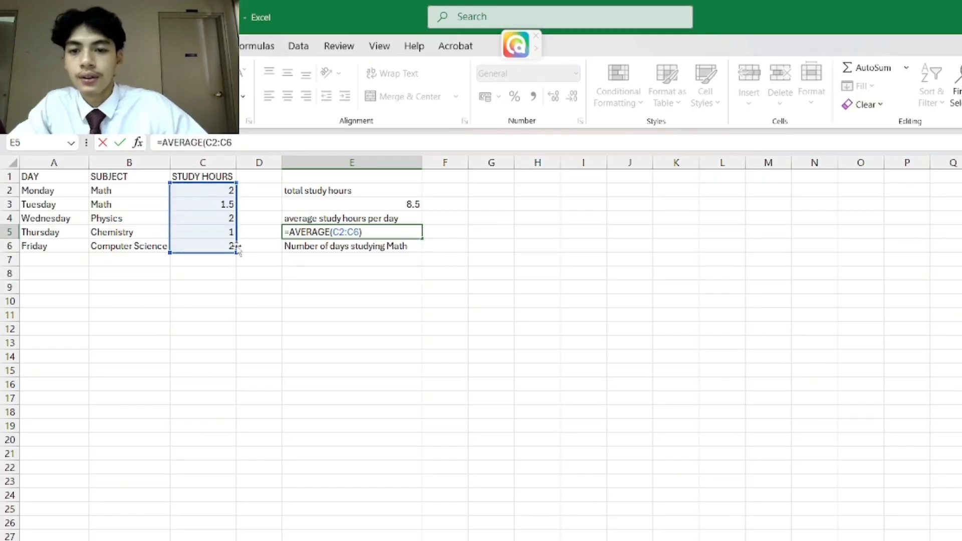
pyautogui.press('Return')
pyautogui.click(389, 235)
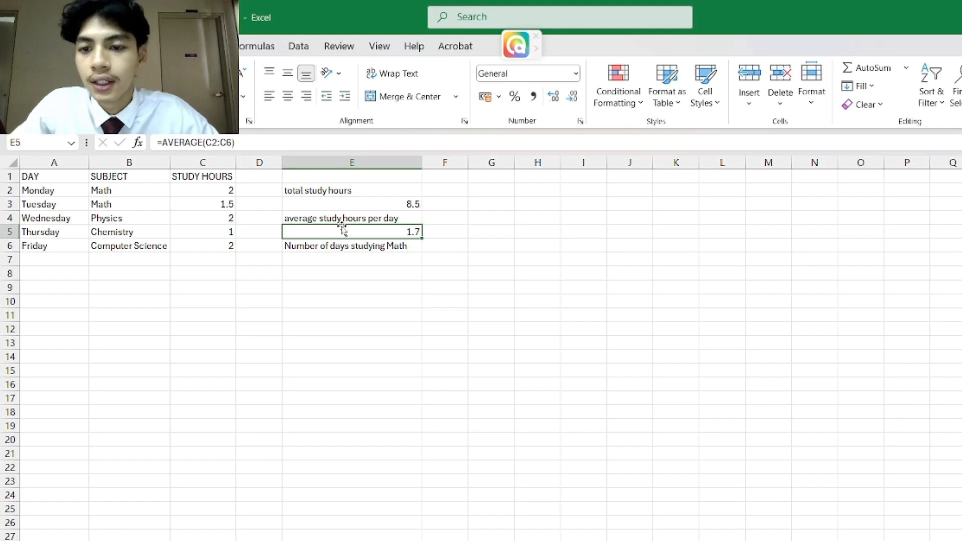
# Count the days studying Math in cell E7 with the formula =COUNTIF(B2:B6,"Math")
pyautogui.click(350, 258)
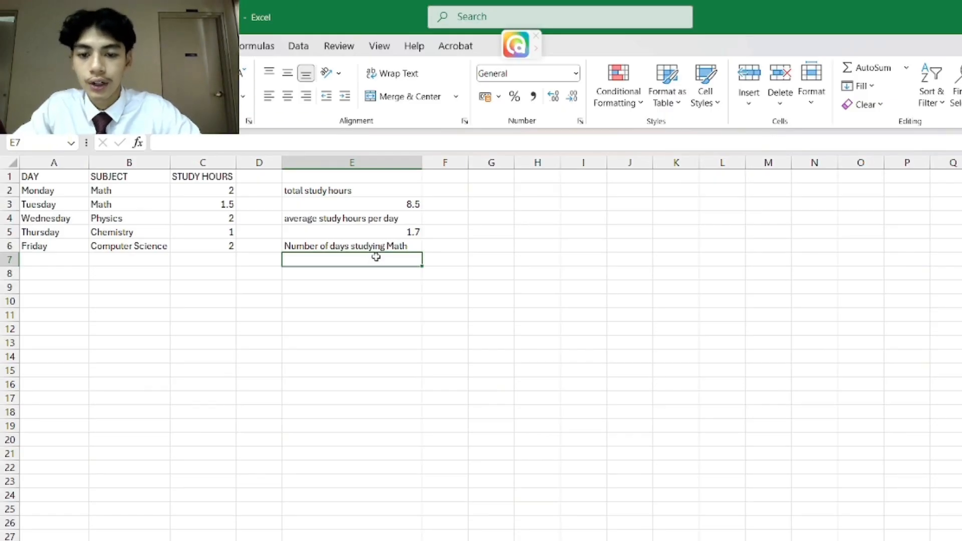
pyautogui.write('=Countif')
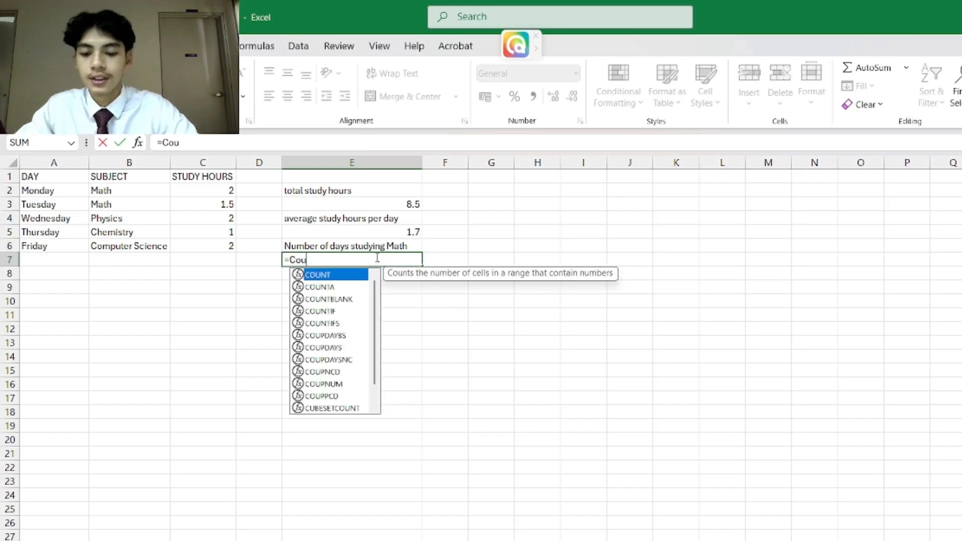
pyautogui.write('(')
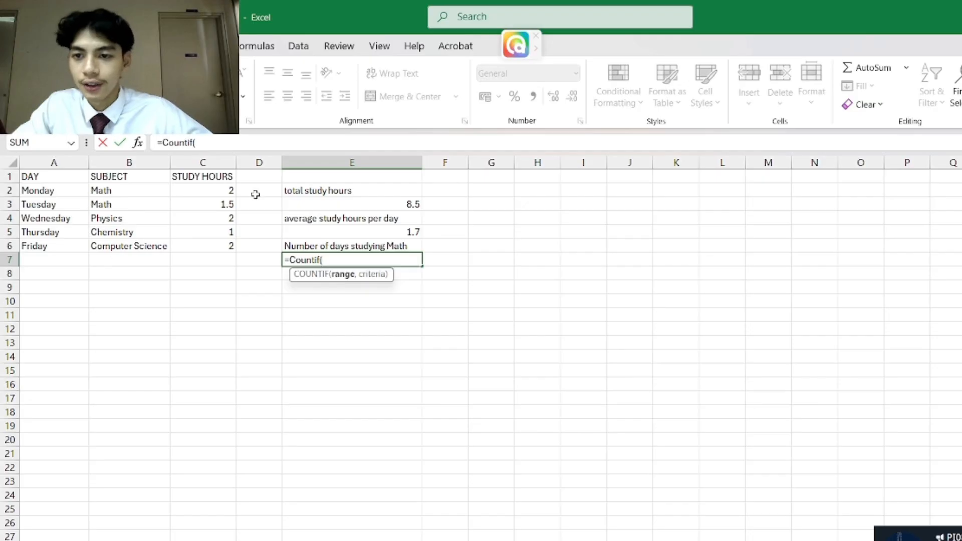
pyautogui.click(109, 191)
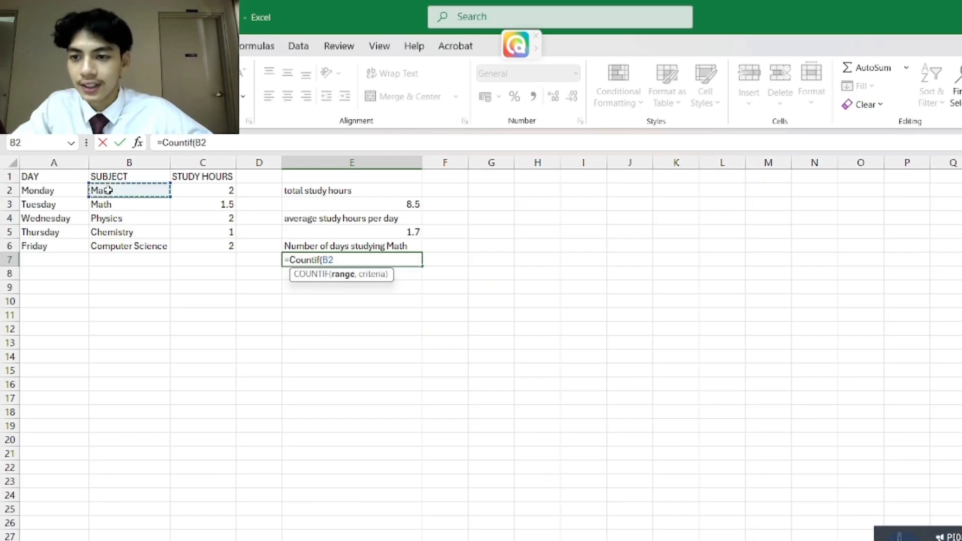
pyautogui.moveTo(109, 190); pyautogui.dragTo(165, 246)
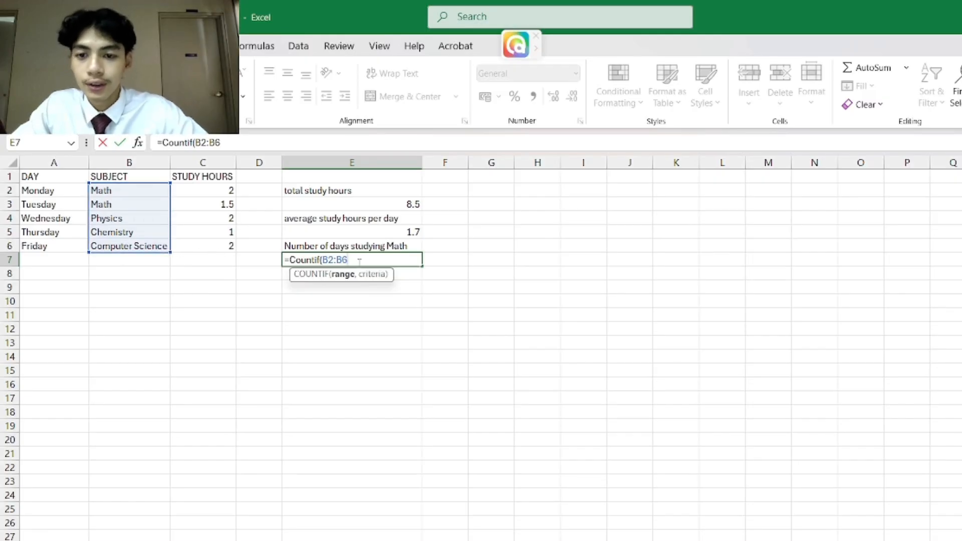
pyautogui.write(',')
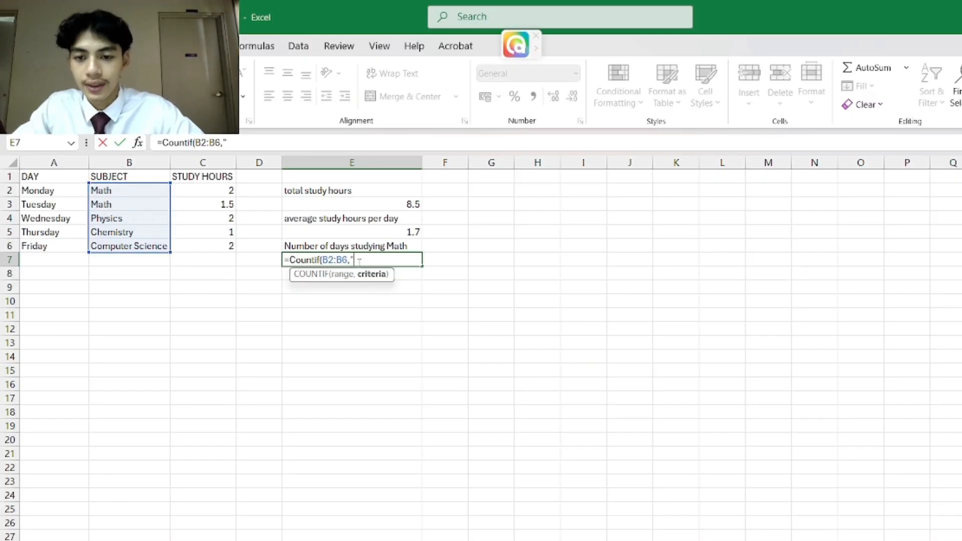
pyautogui.write('"Math')
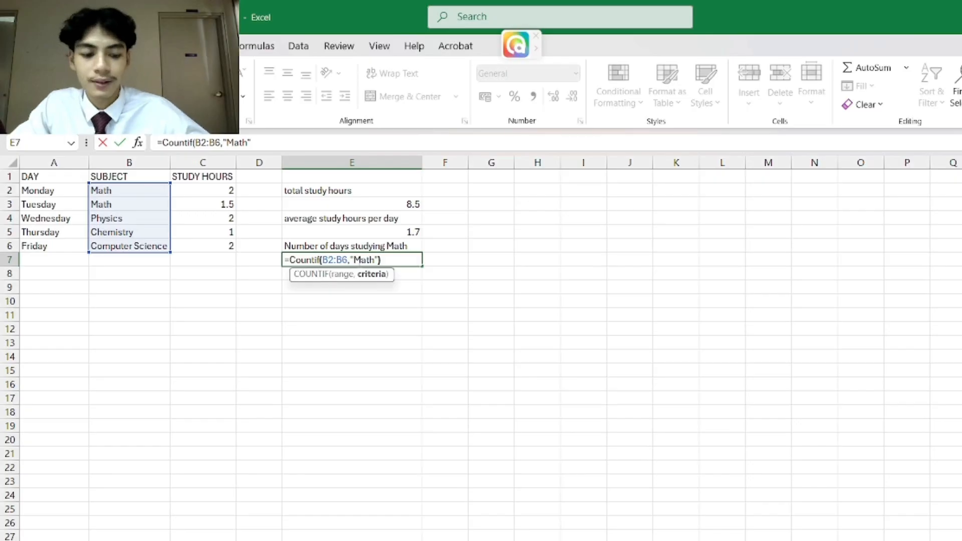
pyautogui.write(')')
pyautogui.press('Return')
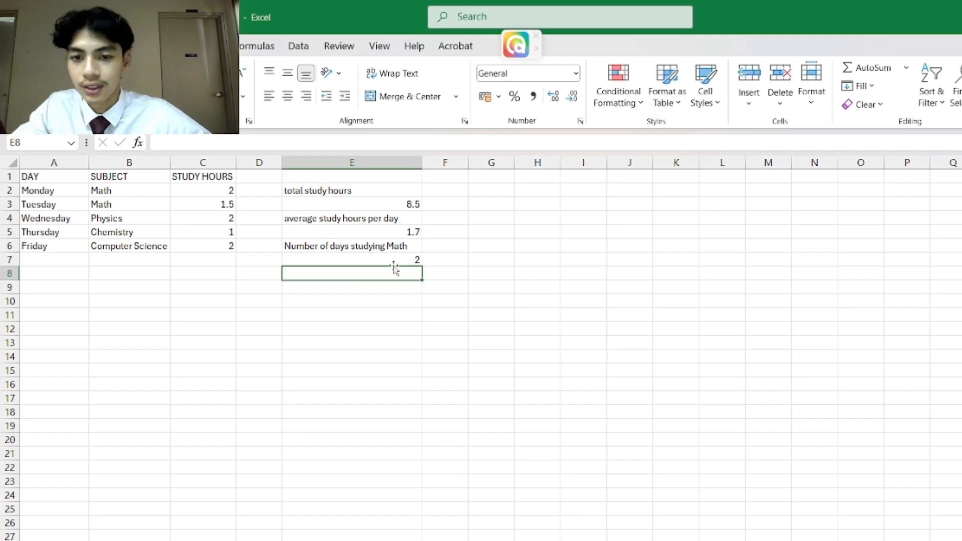
pyautogui.click(373, 259)
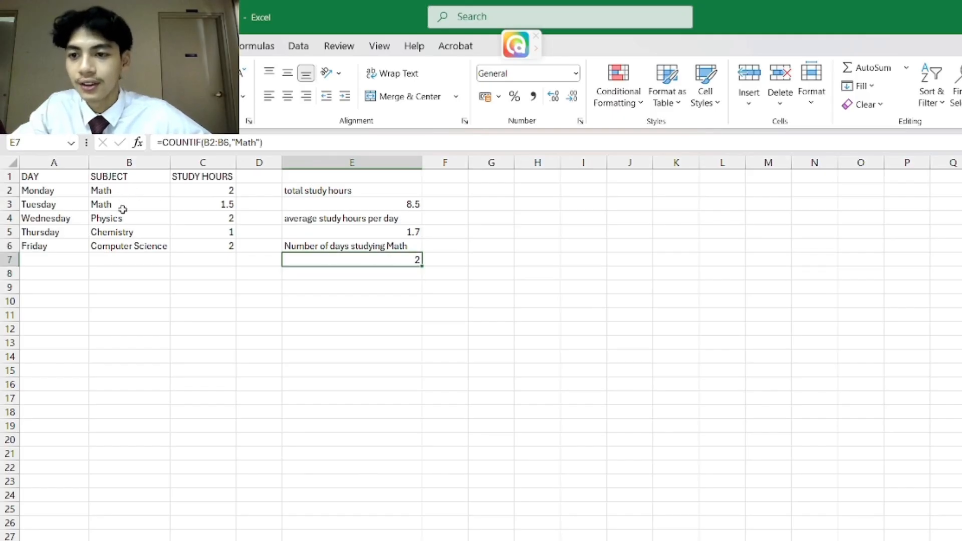
# Apply All Borders to the study schedule table in cells A1:C6
pyautogui.click(350, 191)
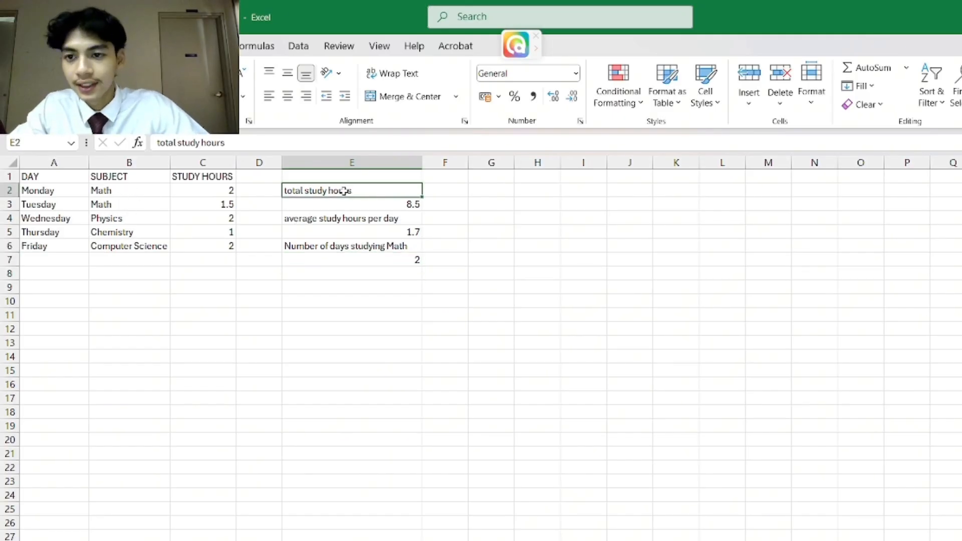
pyautogui.click(59, 179)
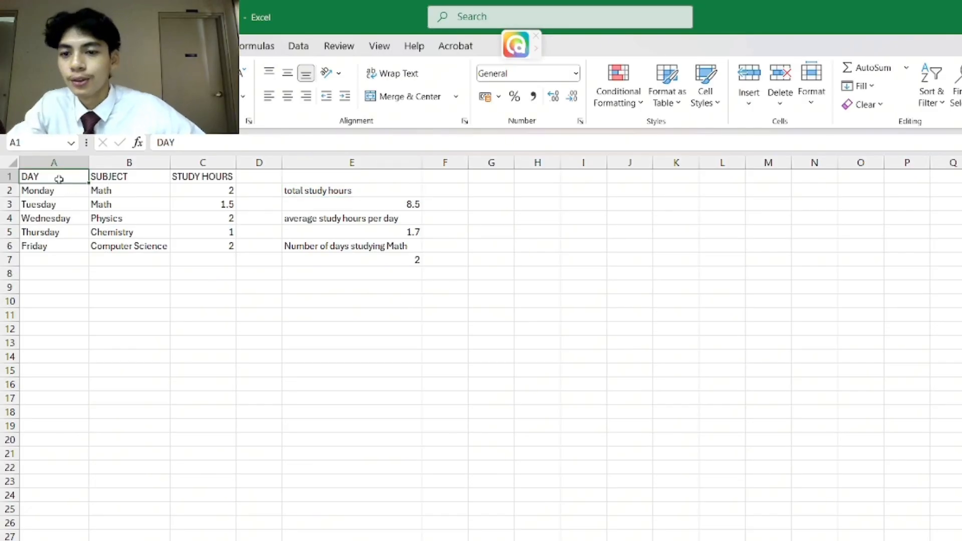
pyautogui.moveTo(59, 179); pyautogui.dragTo(189, 242)
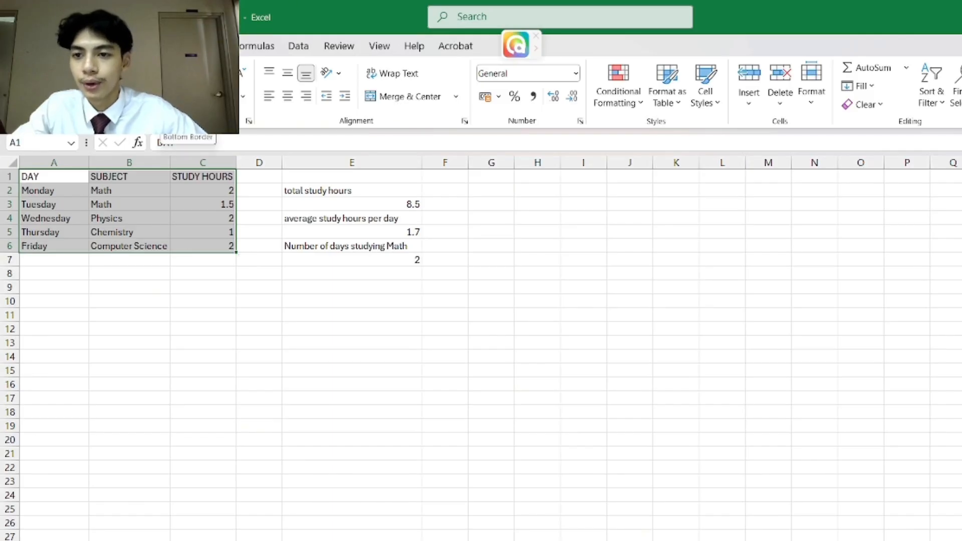
pyautogui.click(183, 97)
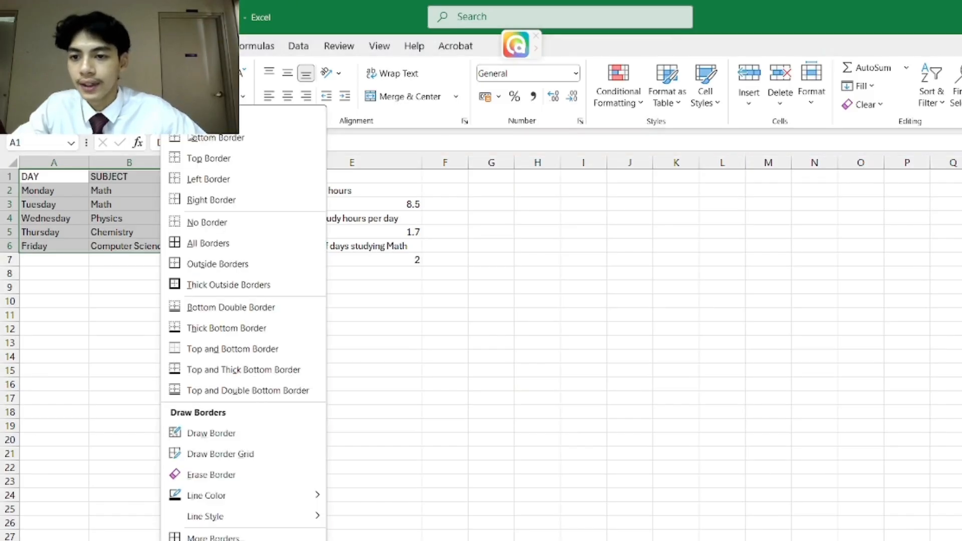
pyautogui.click(216, 242)
# Apply All Borders to the summary labels and results in cells E2:E7
pyautogui.click(350, 224)
pyautogui.click(322, 193)
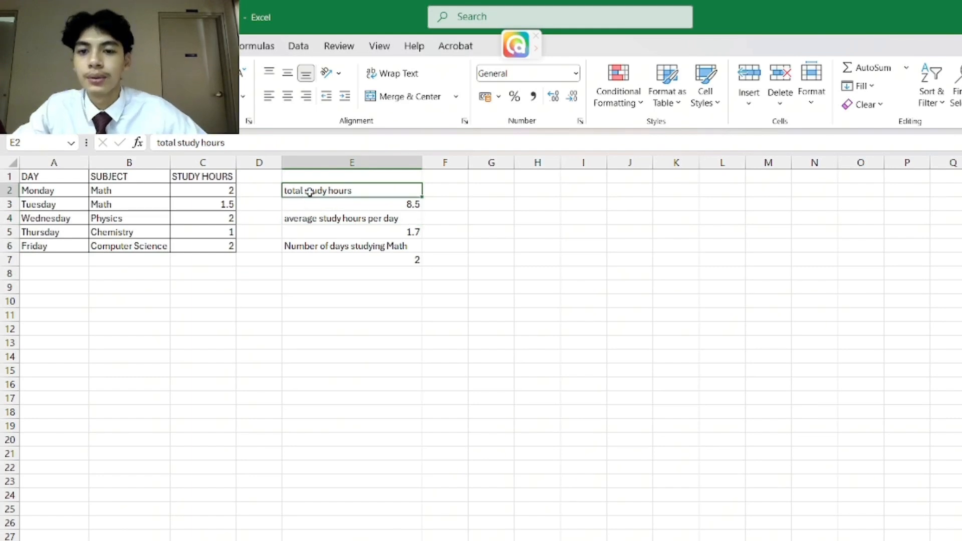
pyautogui.moveTo(301, 192); pyautogui.dragTo(375, 254)
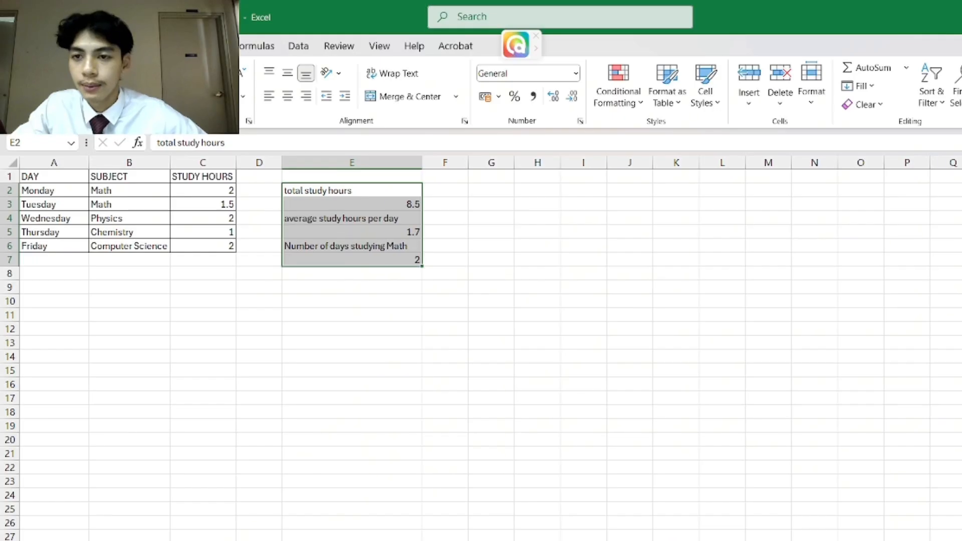
pyautogui.click(496, 242)
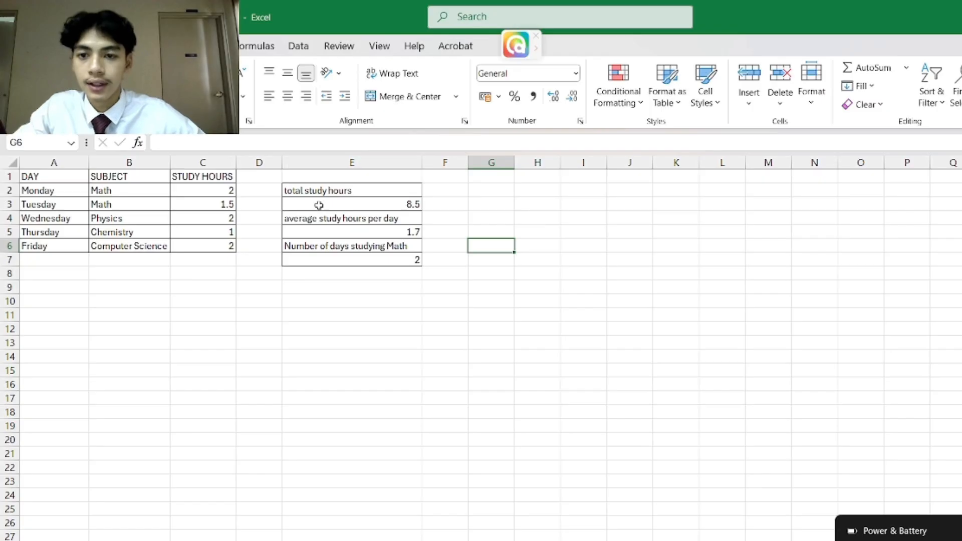
# Fill the header cells DAY with light blue, SUBJECT with light green and STUDY HOURS with light purple
pyautogui.click(67, 177)
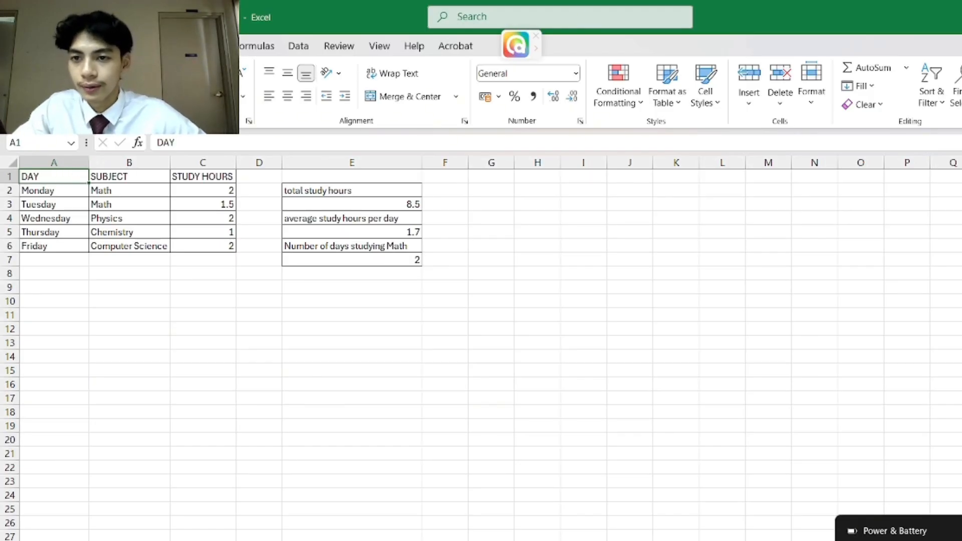
pyautogui.click(215, 96)
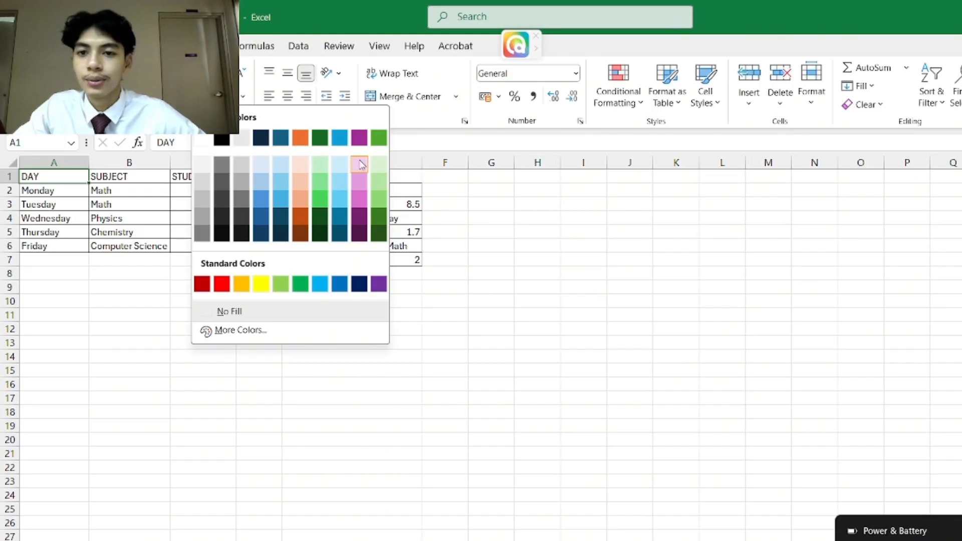
pyautogui.click(339, 164)
pyautogui.click(146, 175)
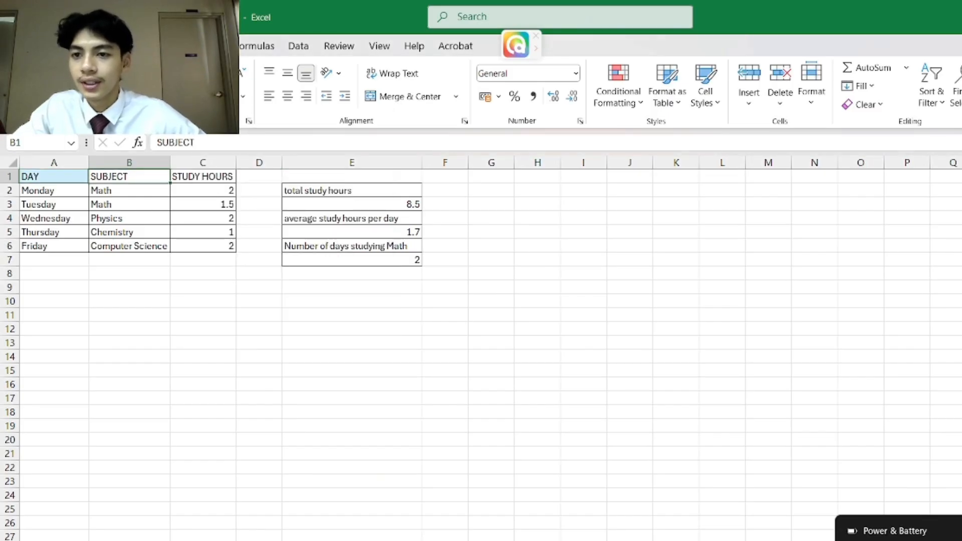
pyautogui.click(216, 96)
pyautogui.click(382, 164)
pyautogui.click(227, 177)
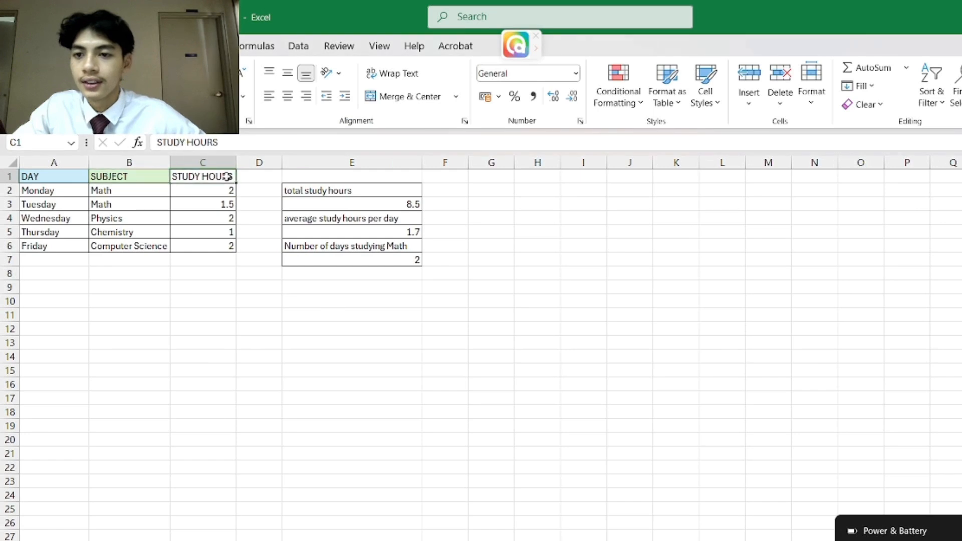
pyautogui.click(215, 96)
pyautogui.click(361, 164)
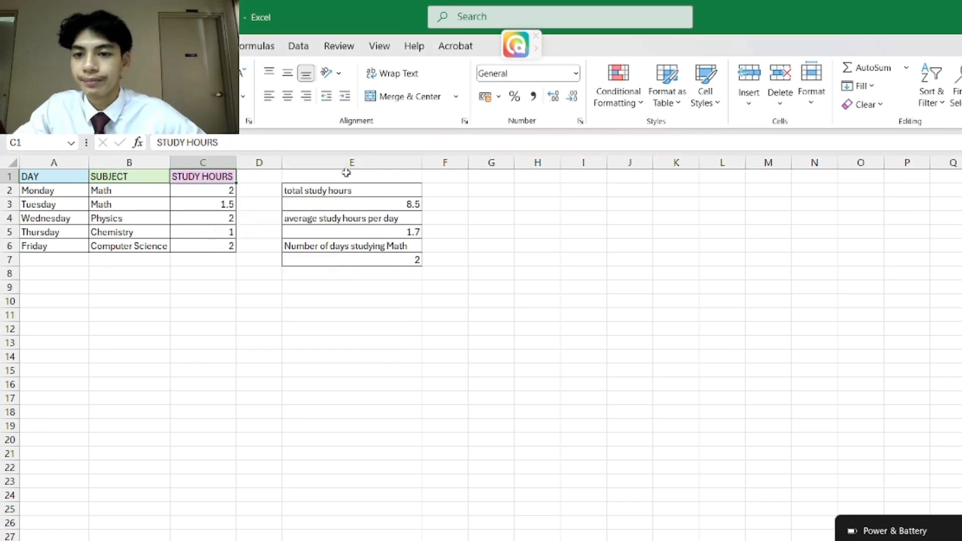
# Fill the summary label cells E2 with light orange, E4 with light green and E6 with medium purple
pyautogui.click(344, 191)
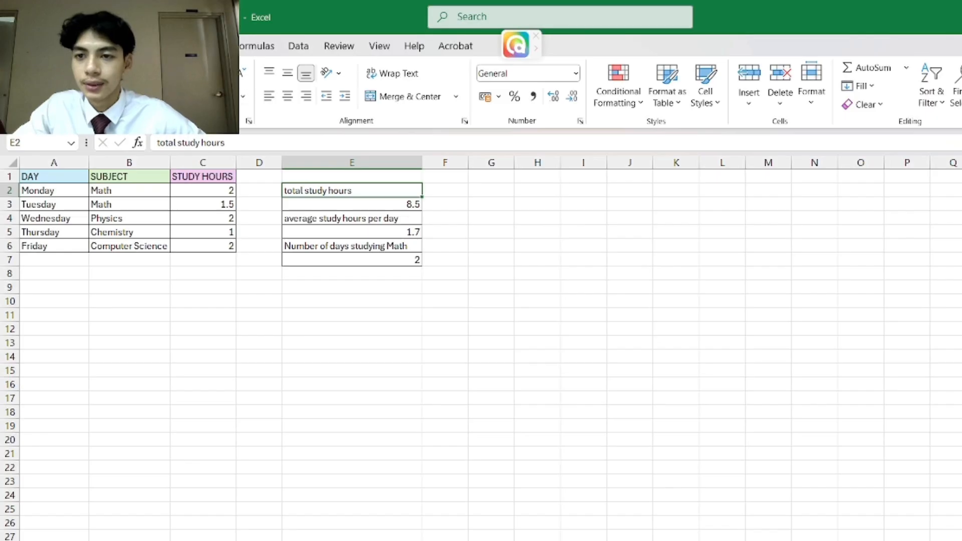
pyautogui.click(215, 96)
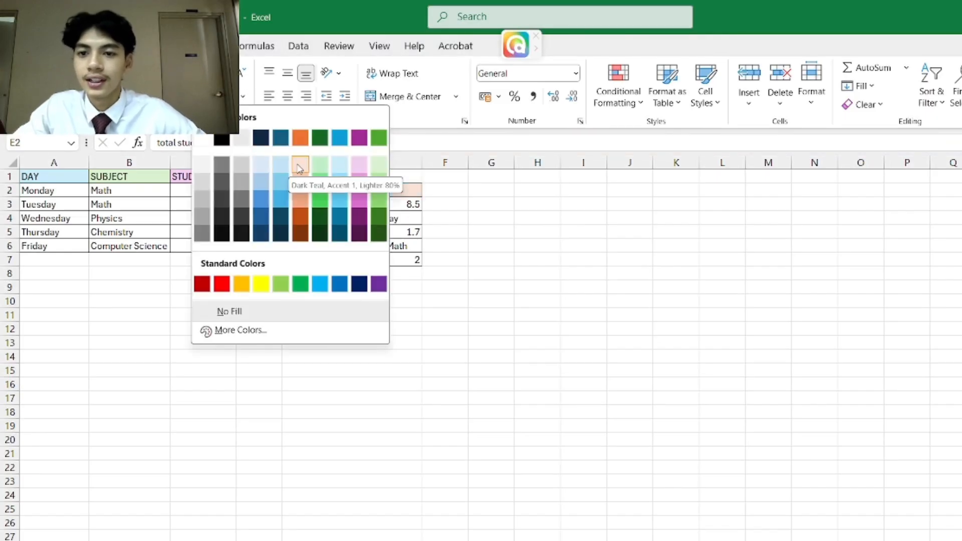
pyautogui.click(299, 168)
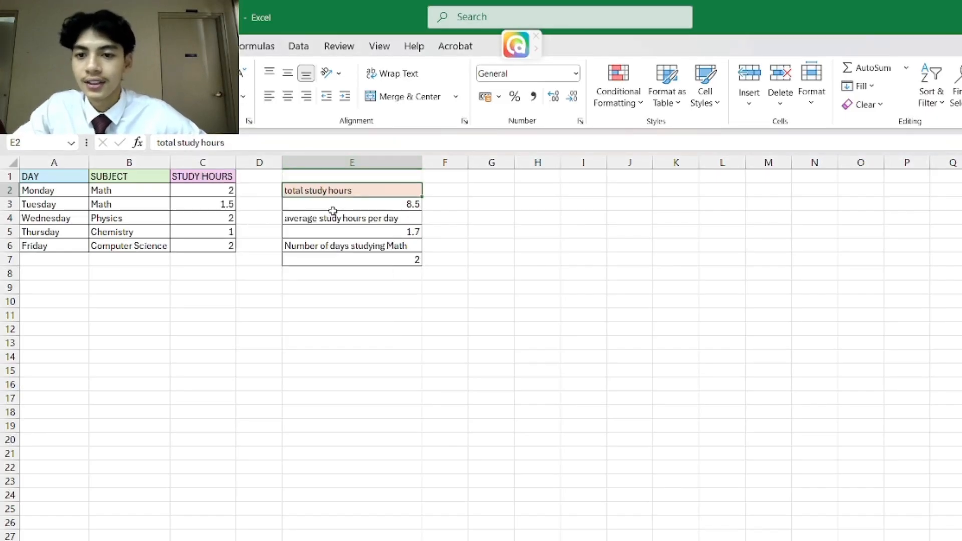
pyautogui.click(339, 219)
pyautogui.click(242, 96)
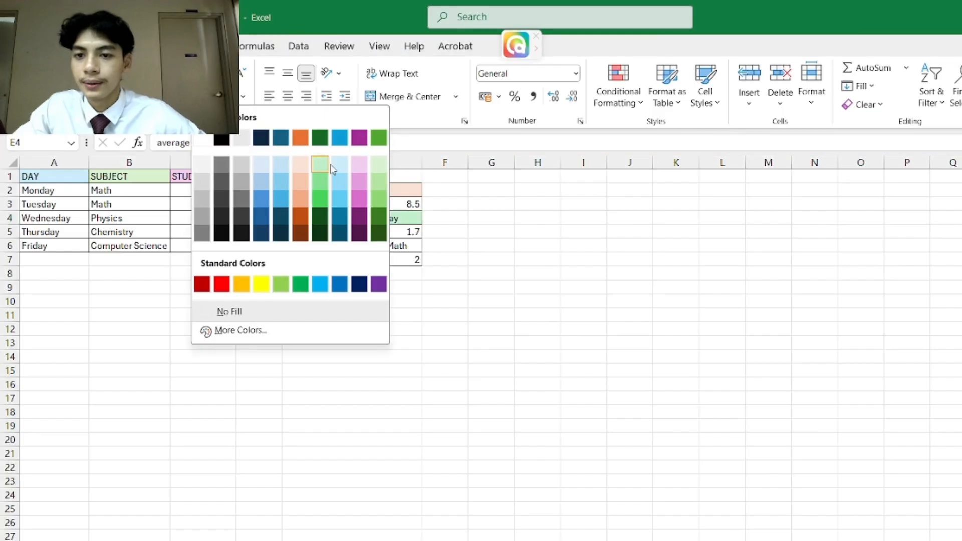
pyautogui.click(320, 163)
pyautogui.click(373, 248)
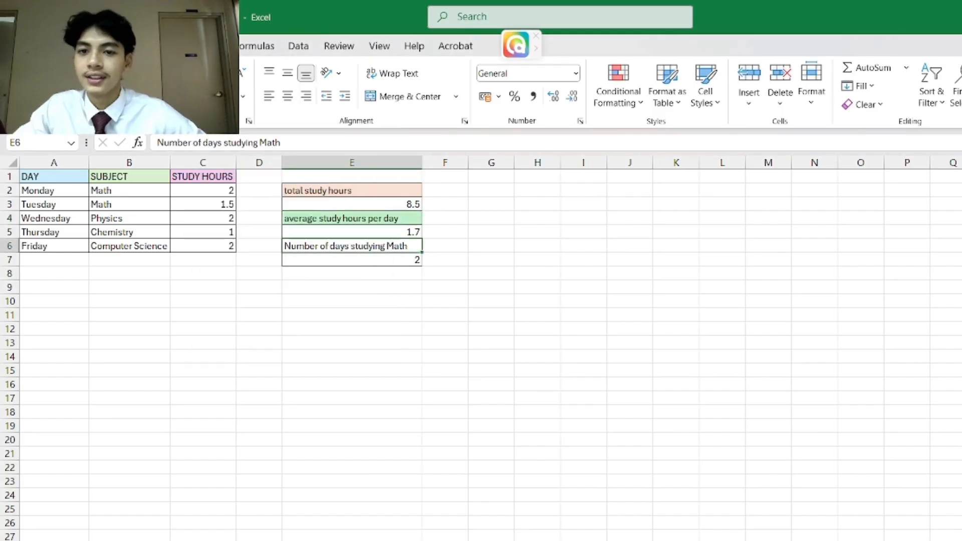
pyautogui.click(243, 96)
pyautogui.click(364, 179)
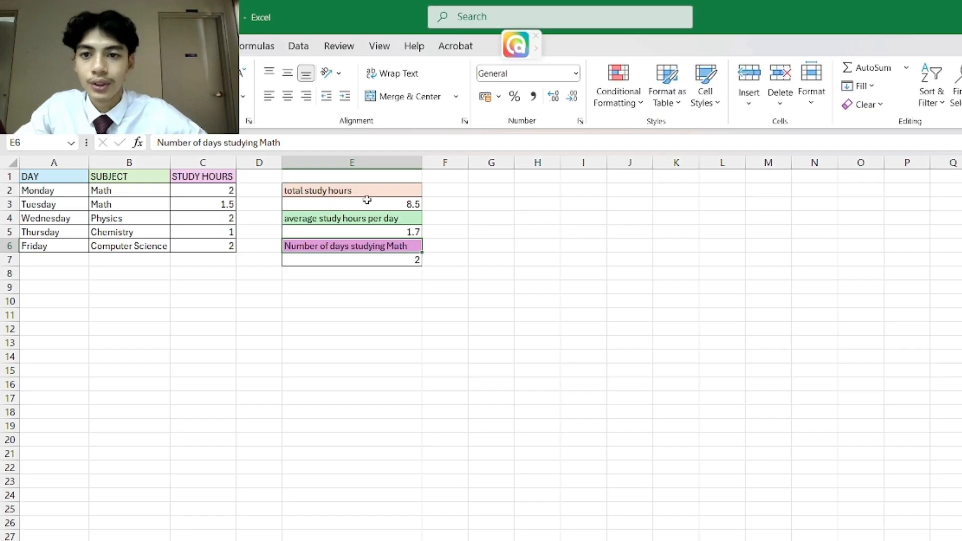
pyautogui.click(43, 179)
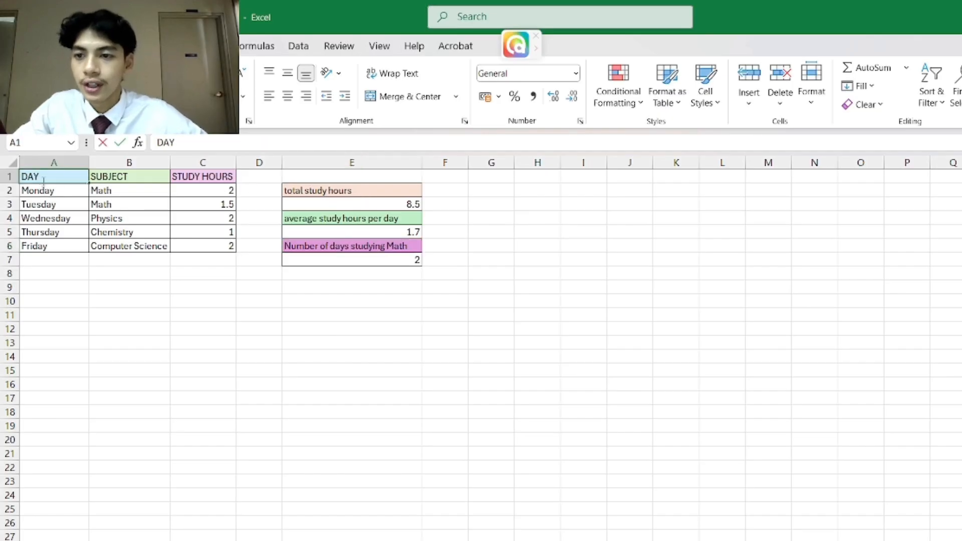
pyautogui.moveTo(60, 184)
pyautogui.mouseDown()
pyautogui.moveTo(140, 219)
pyautogui.moveTo(66, 186)
pyautogui.moveTo(139, 233)
pyautogui.moveTo(56, 181)
pyautogui.moveTo(69, 196)
pyautogui.mouseUp()
pyautogui.click(134, 260)
pyautogui.click(58, 186)
pyautogui.click(132, 272)
pyautogui.click(61, 188)
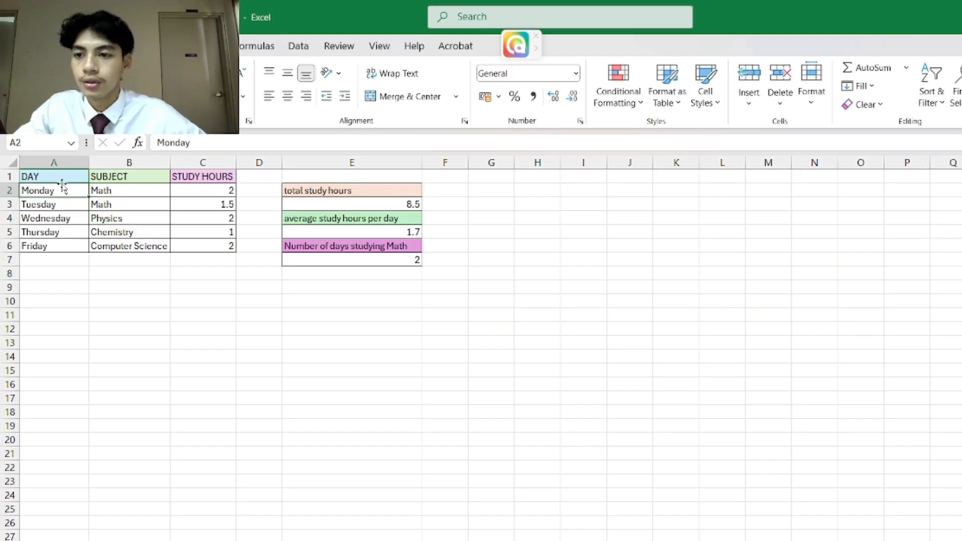
# Center the contents of the study schedule table in cells A1:C6 horizontally
pyautogui.click(55, 178)
pyautogui.press('F2')
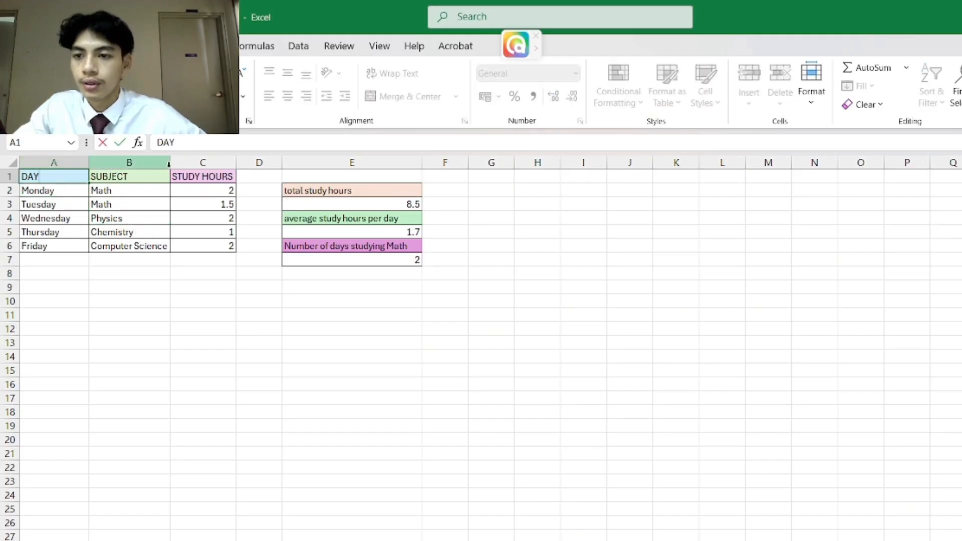
pyautogui.click(172, 163)
pyautogui.moveTo(80, 175); pyautogui.dragTo(208, 245)
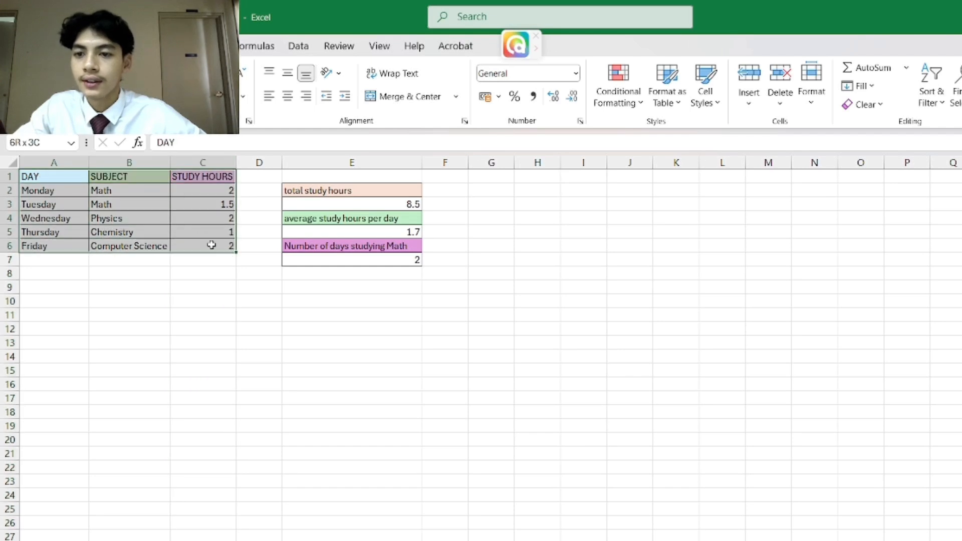
pyautogui.click(288, 98)
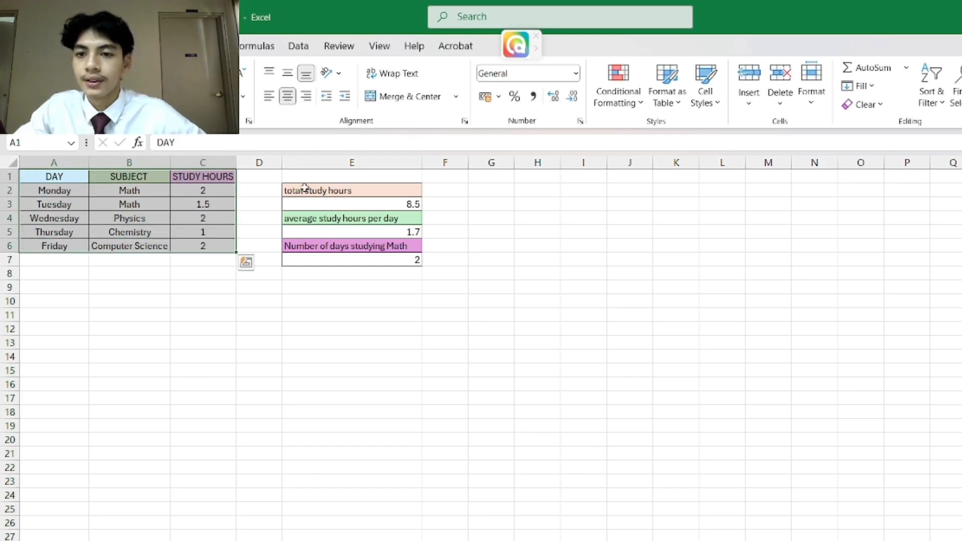
# Center the summary labels and results in cells E1:E7 horizontally
pyautogui.click(313, 201)
pyautogui.doubleClick(315, 192)
pyautogui.moveTo(316, 192); pyautogui.dragTo(378, 199)
pyautogui.click(453, 218)
pyautogui.click(351, 191)
pyautogui.click(322, 178)
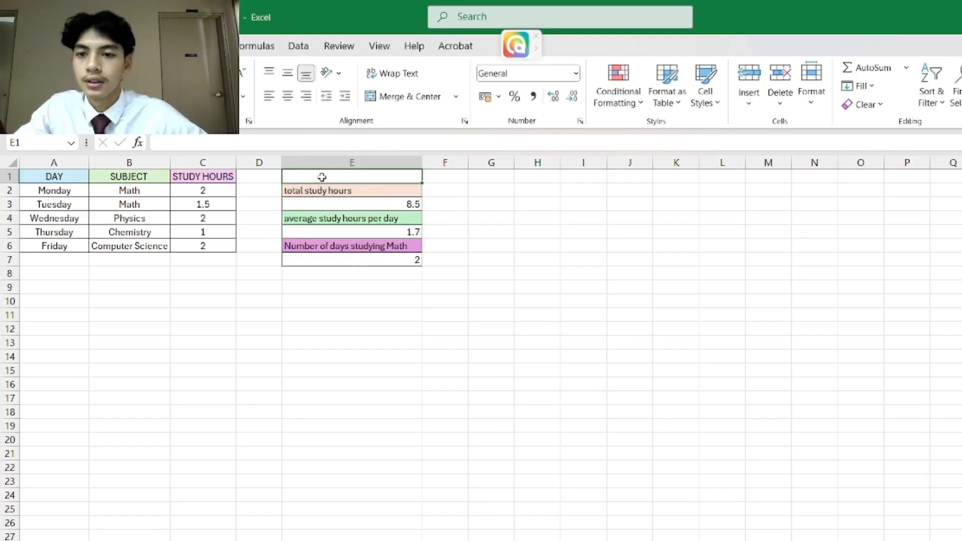
pyautogui.moveTo(310, 179); pyautogui.dragTo(376, 261)
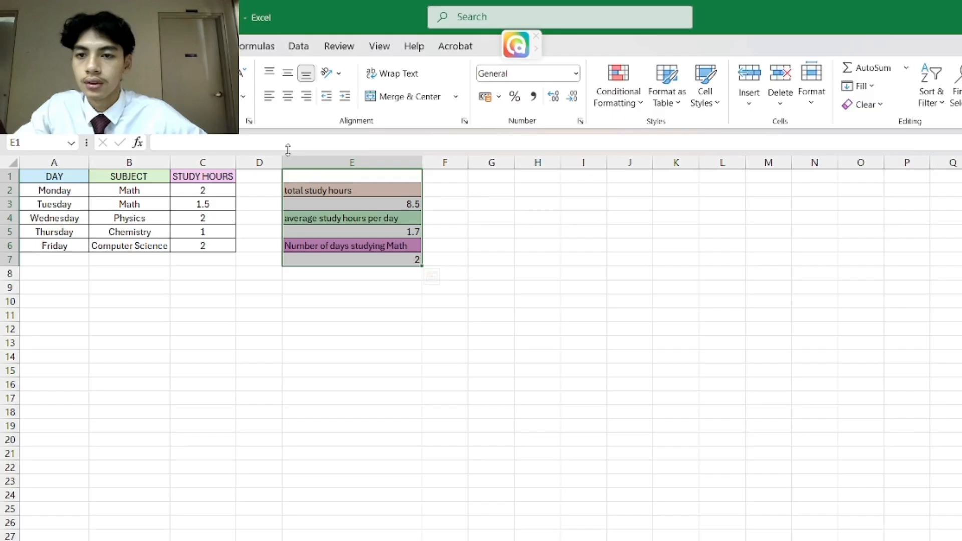
pyautogui.click(287, 96)
pyautogui.click(498, 263)
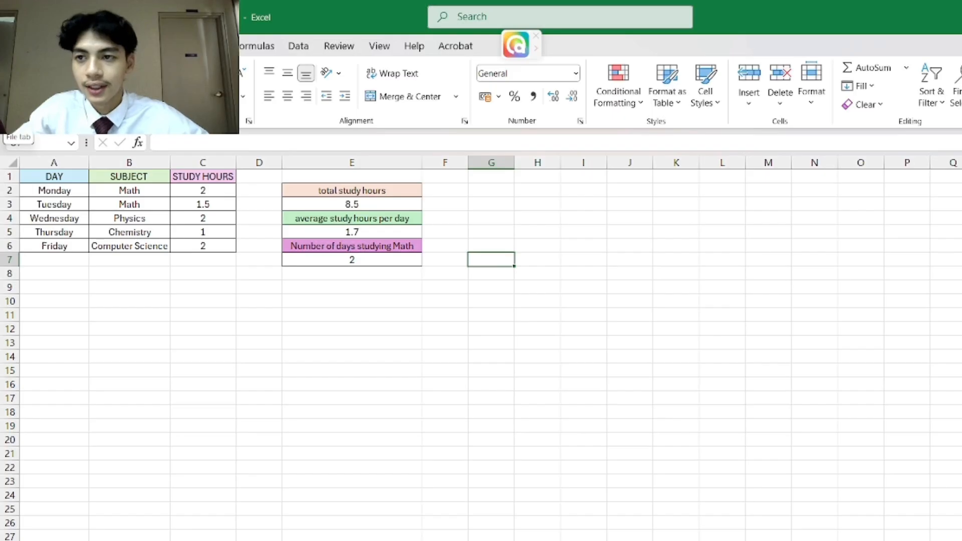
# Examine the Save As locations and the file-saving dialog for the workbook, and return to the sheet without saving
pyautogui.click(14, 46)
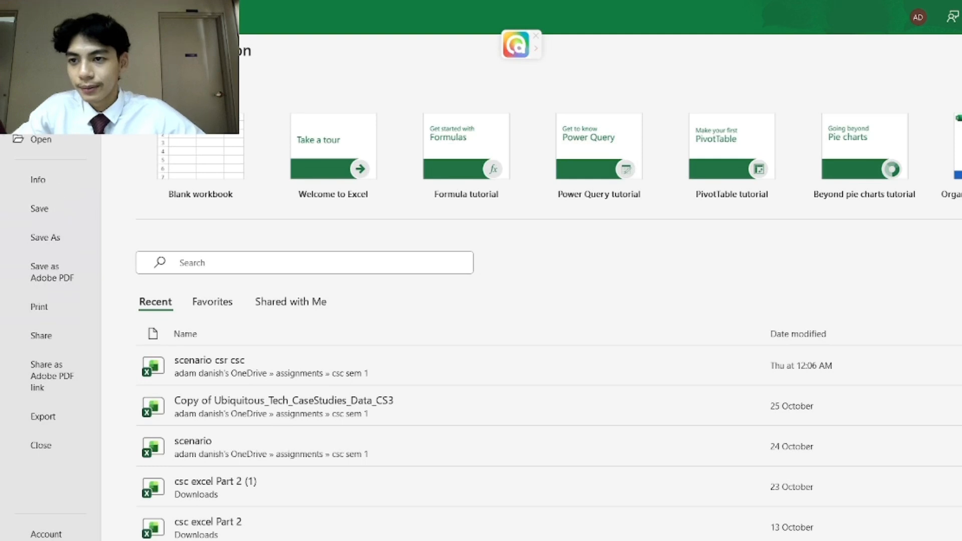
pyautogui.click(18, 52)
pyautogui.click(14, 46)
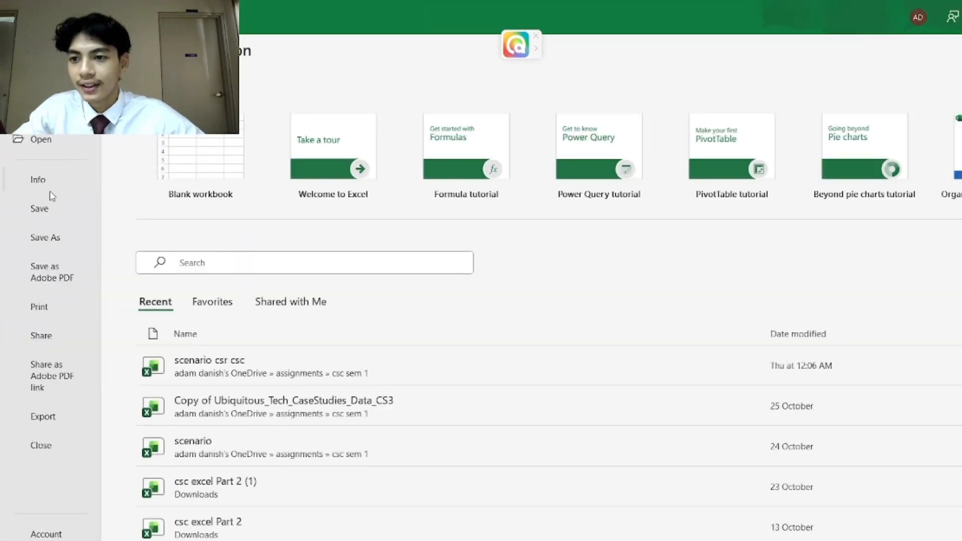
pyautogui.click(67, 235)
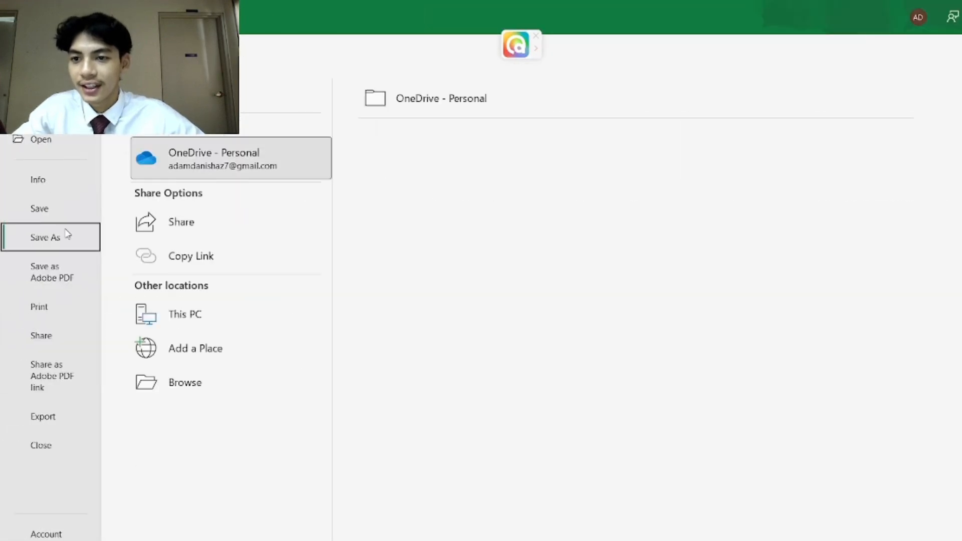
pyautogui.click(205, 382)
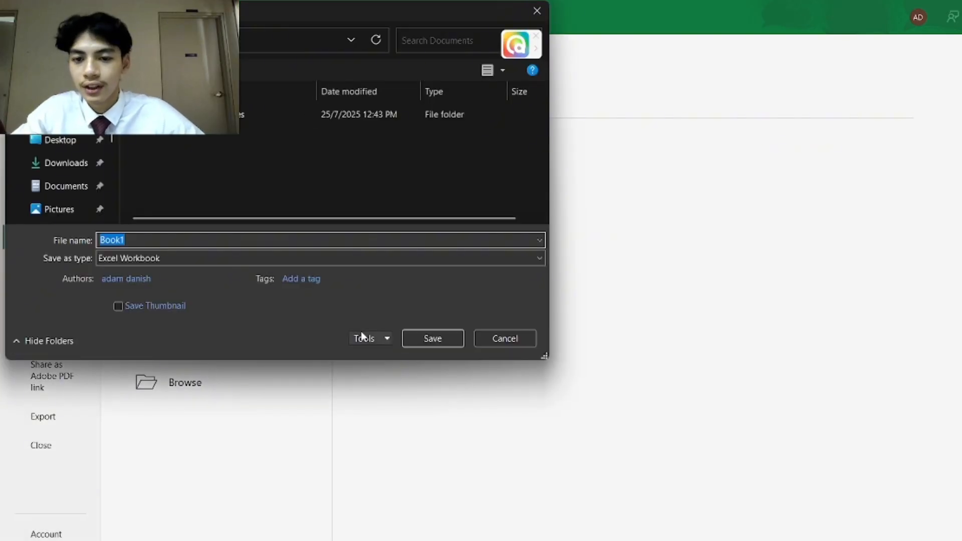
pyautogui.click(531, 14)
pyautogui.click(40, 81)
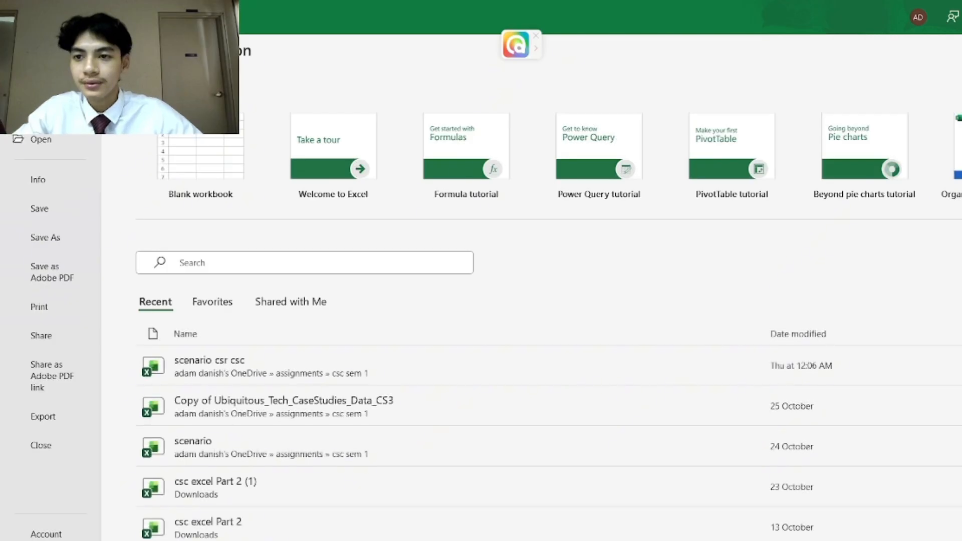
pyautogui.press('Escape')
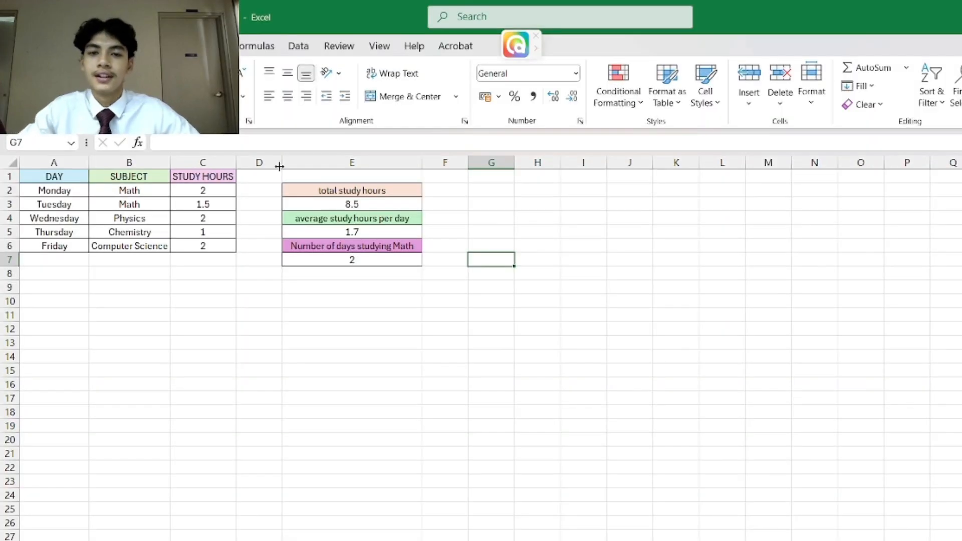